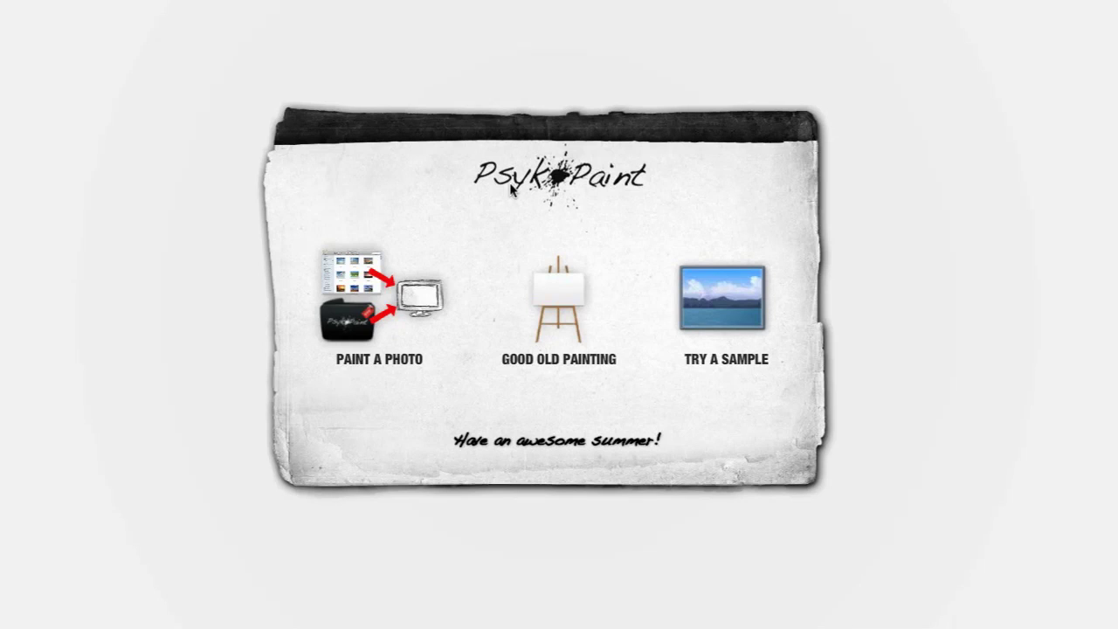
# Step: Load 62.jpg onto the canvas at 65% size (1035 × 776) in window mode
pyautogui.click(416, 307)
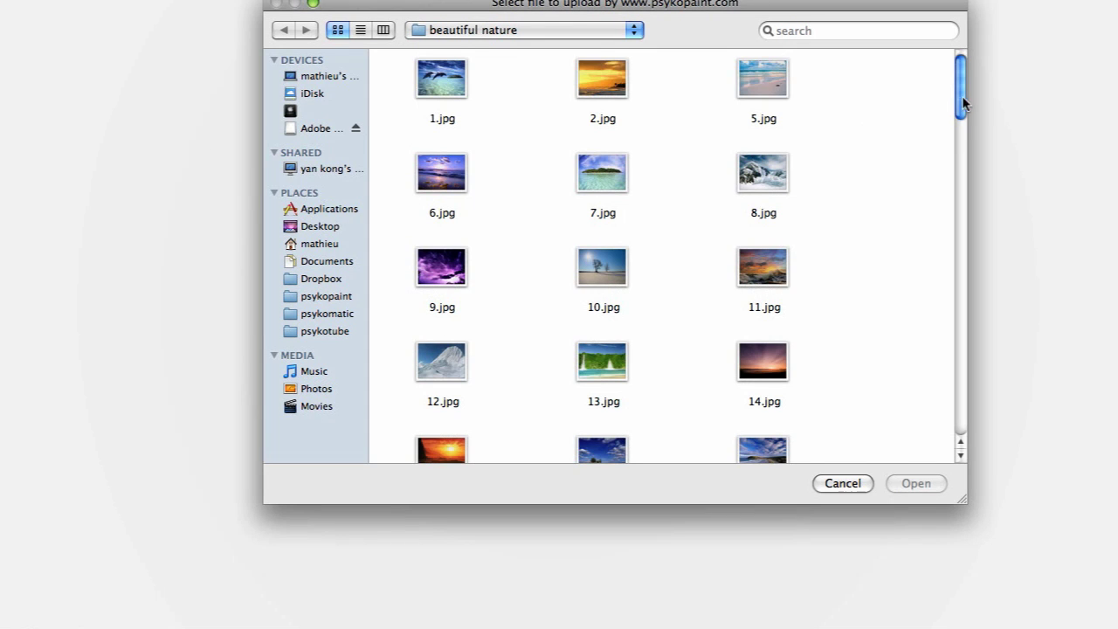
pyautogui.moveTo(964, 103); pyautogui.dragTo(941, 300)
pyautogui.scroll(-5, 940, 310)
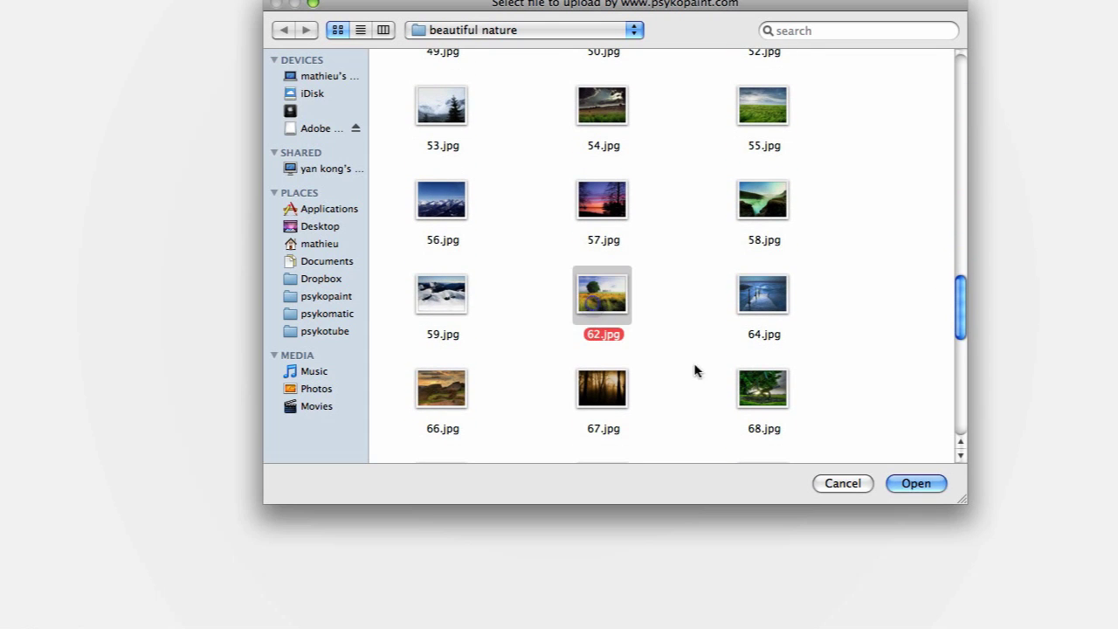
pyautogui.click(926, 484)
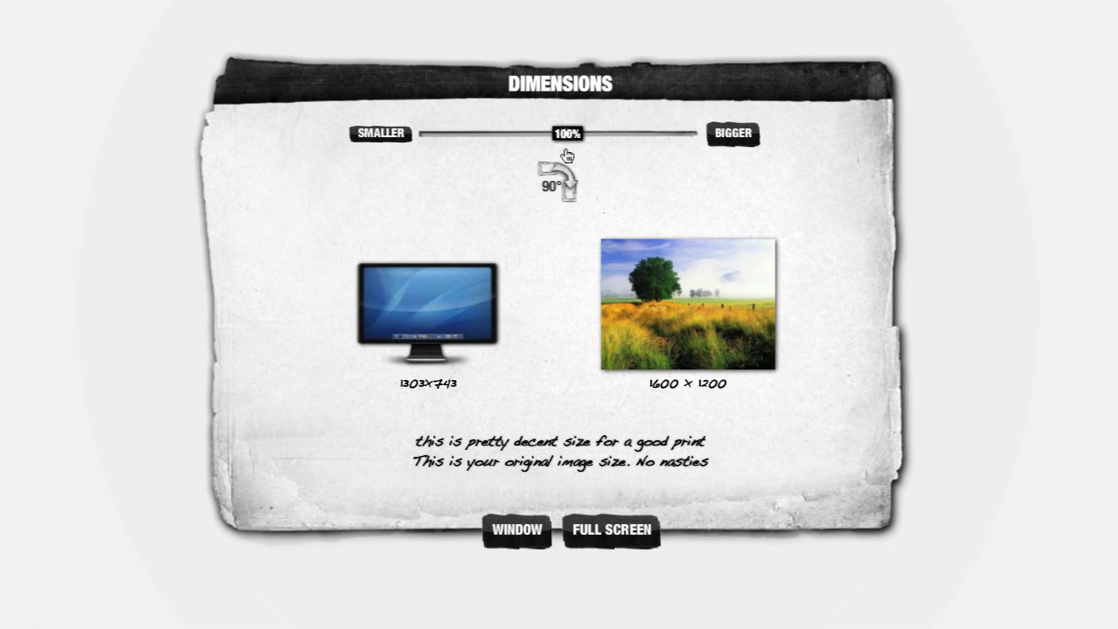
pyautogui.moveTo(569, 136); pyautogui.dragTo(522, 137)
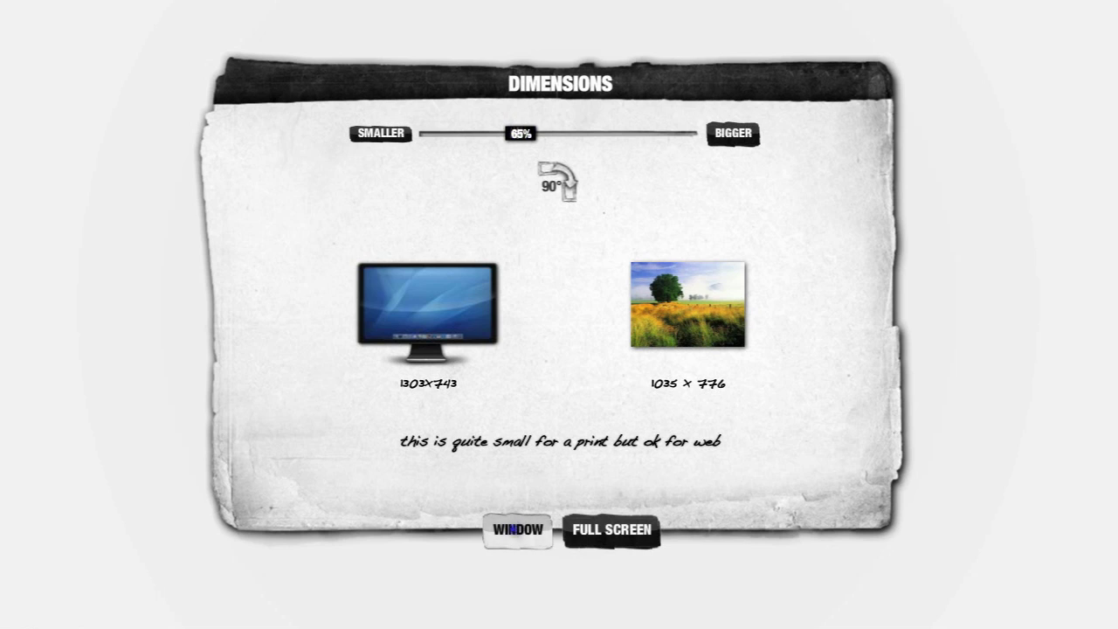
pyautogui.click(514, 530)
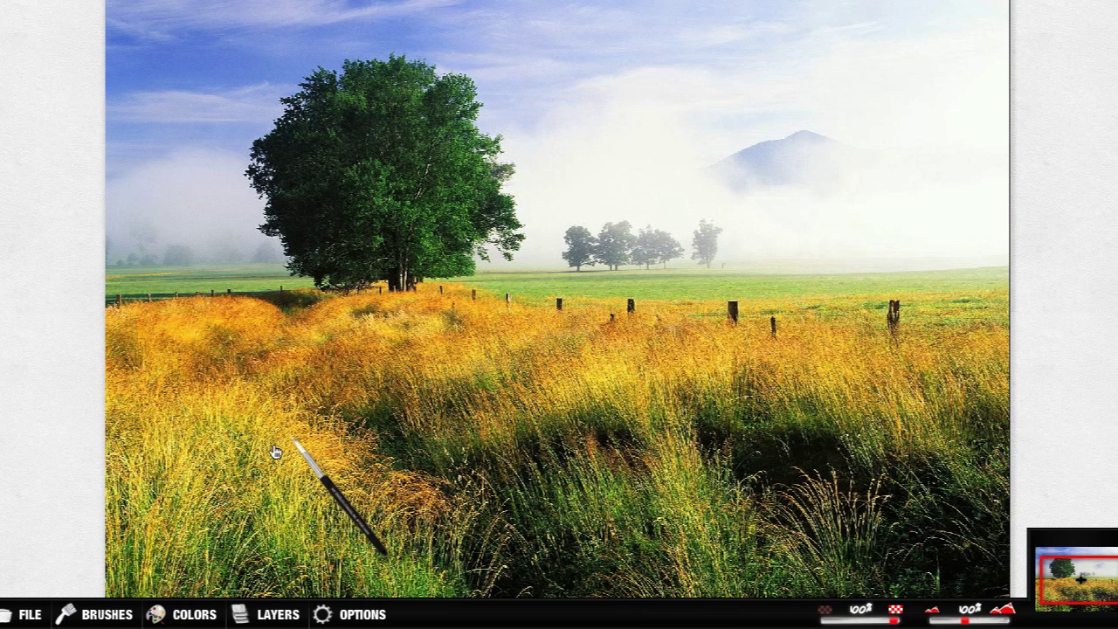
# Step: Paint a short Van Gogh test stroke in the grass right of the big tree
pyautogui.click(106, 616)
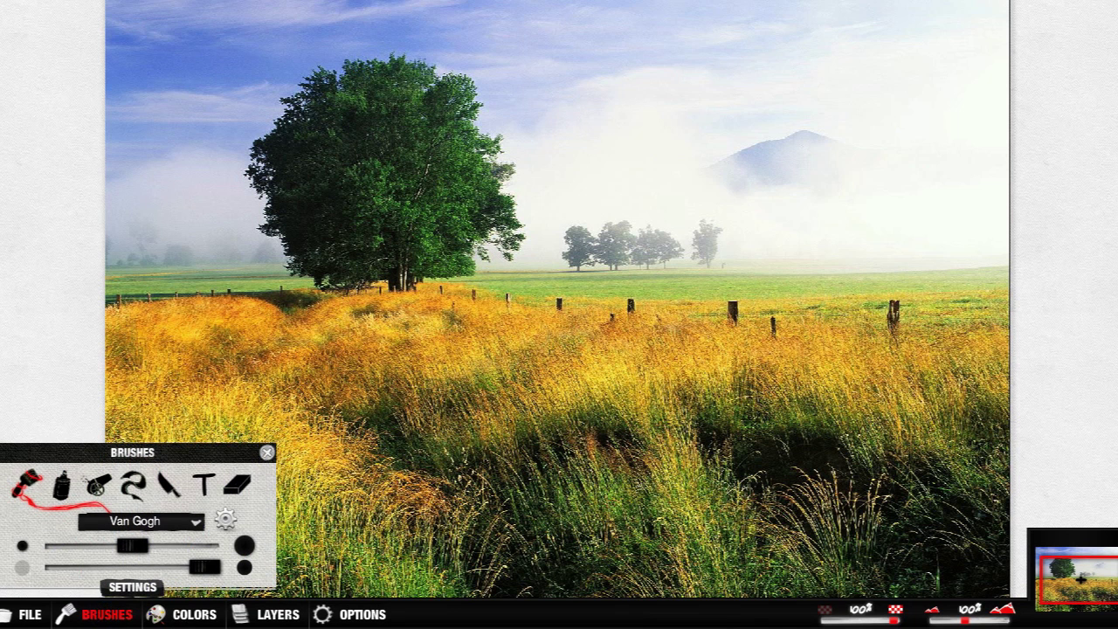
pyautogui.moveTo(448, 356)
pyautogui.mouseDown()
pyautogui.moveTo(474, 312)
pyautogui.moveTo(490, 345)
pyautogui.mouseUp()
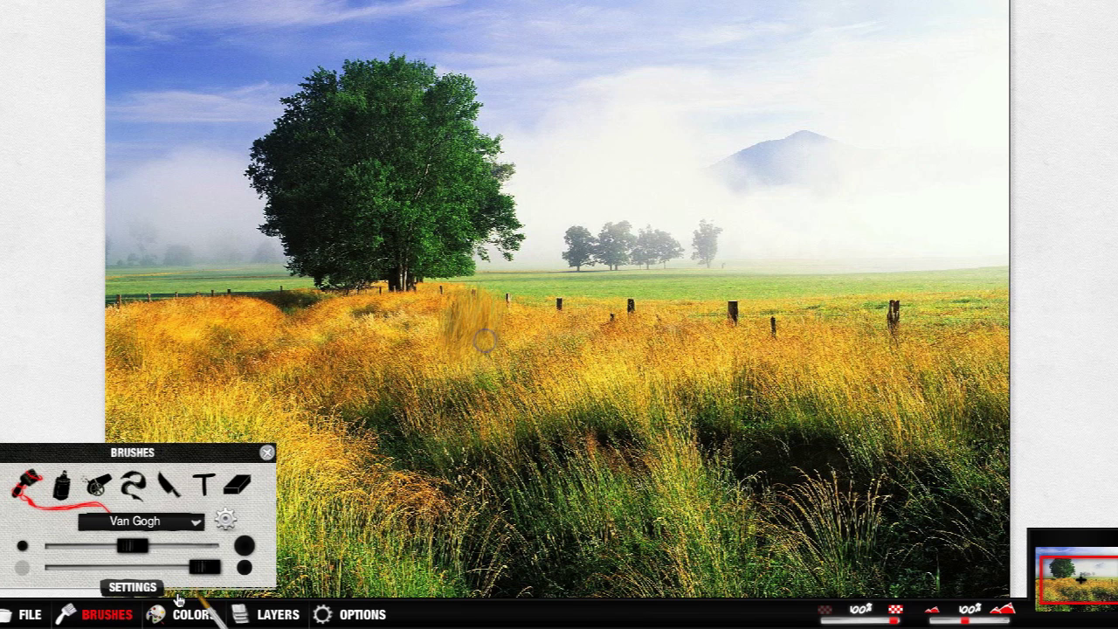
pyautogui.click(103, 616)
pyautogui.click(194, 615)
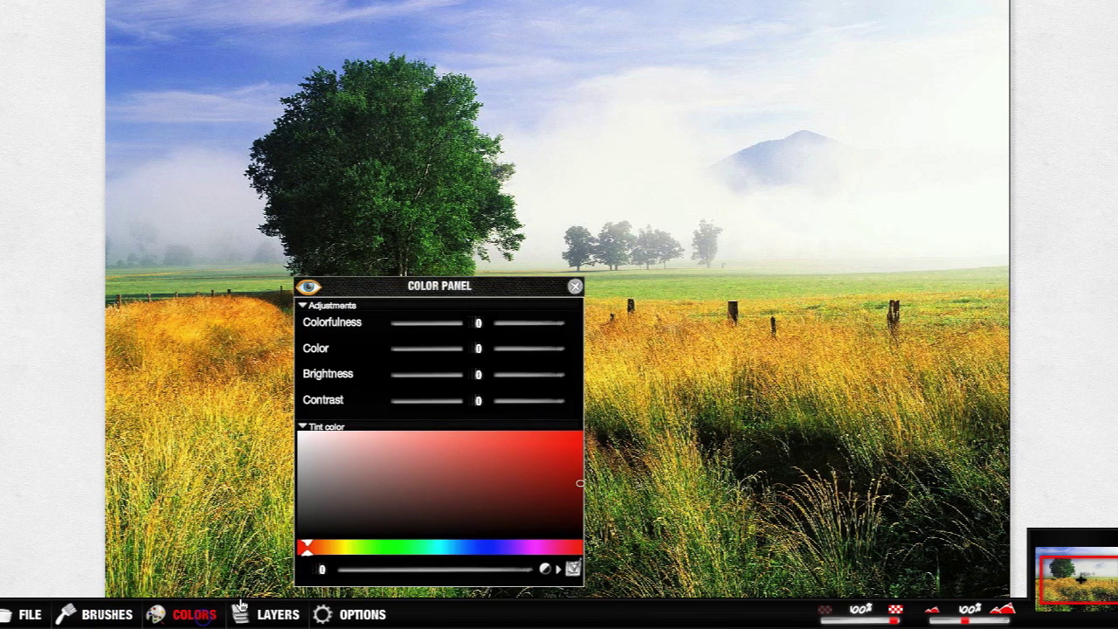
# Step: Set the photo's colourfulness to 74, contrast to 18 and brightness to 8
pyautogui.click(360, 428)
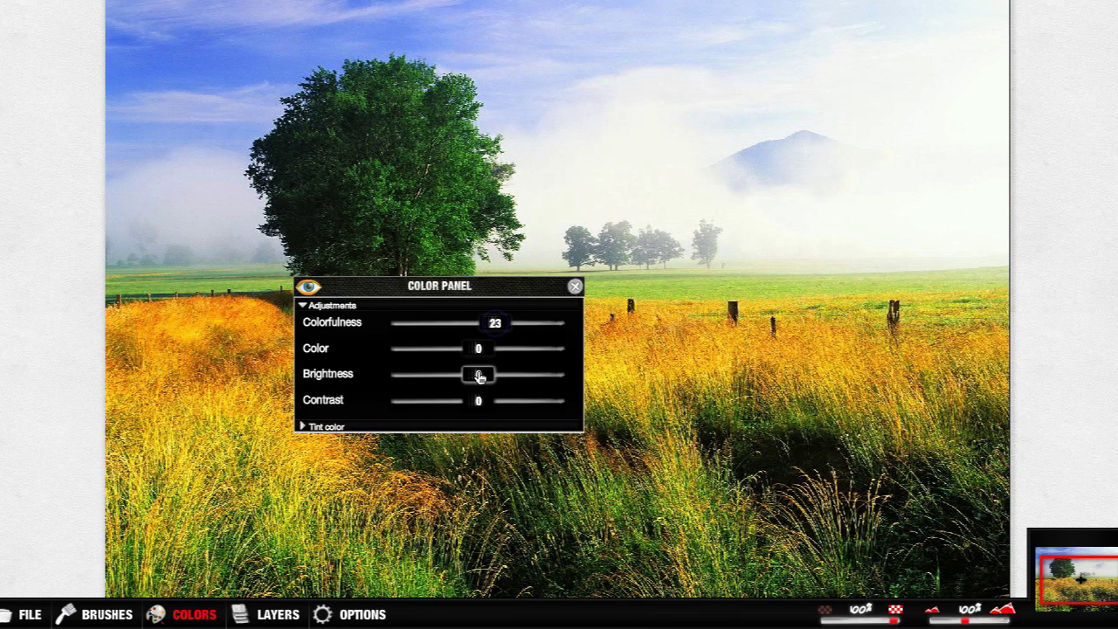
pyautogui.moveTo(489, 382)
pyautogui.mouseDown()
pyautogui.moveTo(495, 400)
pyautogui.moveTo(498, 378)
pyautogui.moveTo(489, 380)
pyautogui.mouseUp()
pyautogui.click(479, 378)
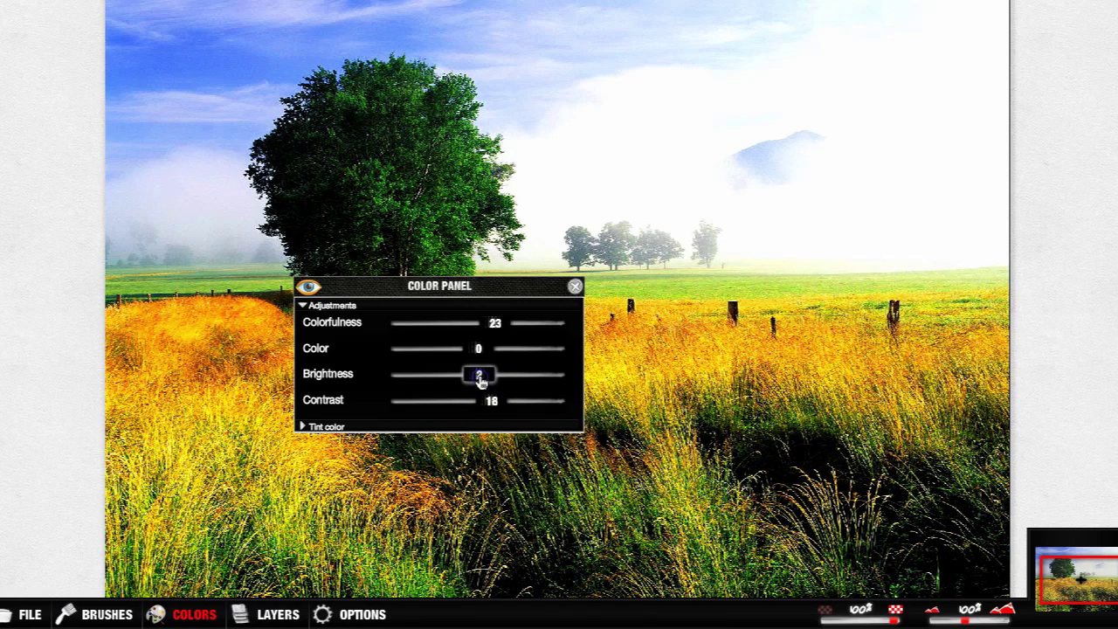
pyautogui.moveTo(484, 381); pyautogui.dragTo(486, 382)
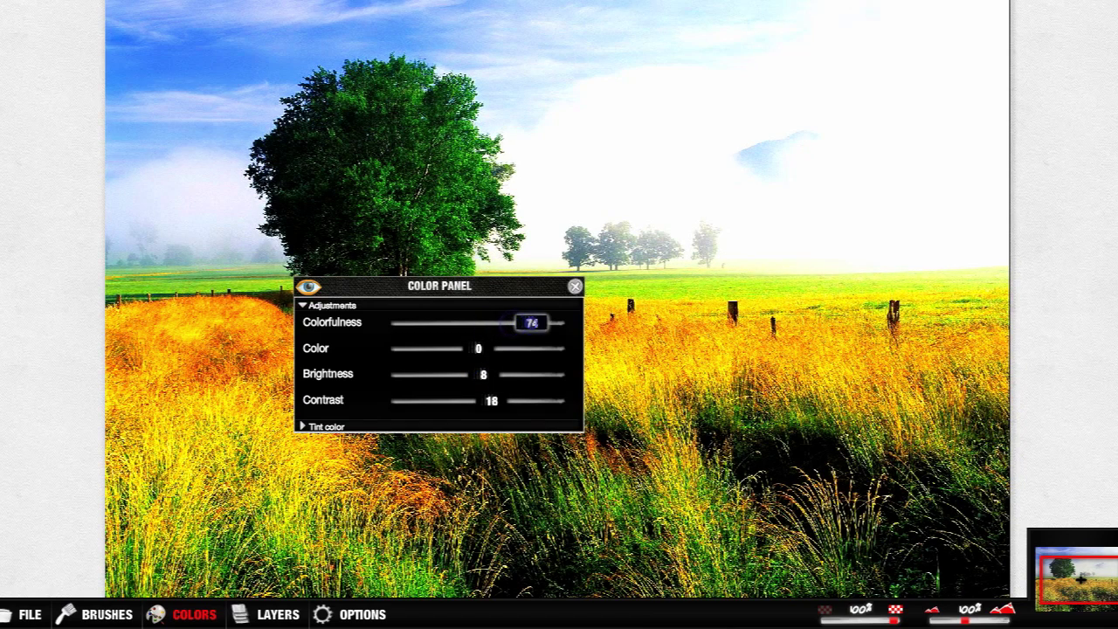
# Step: Extend the painted patch across the grass with a new stroke
pyautogui.click(575, 286)
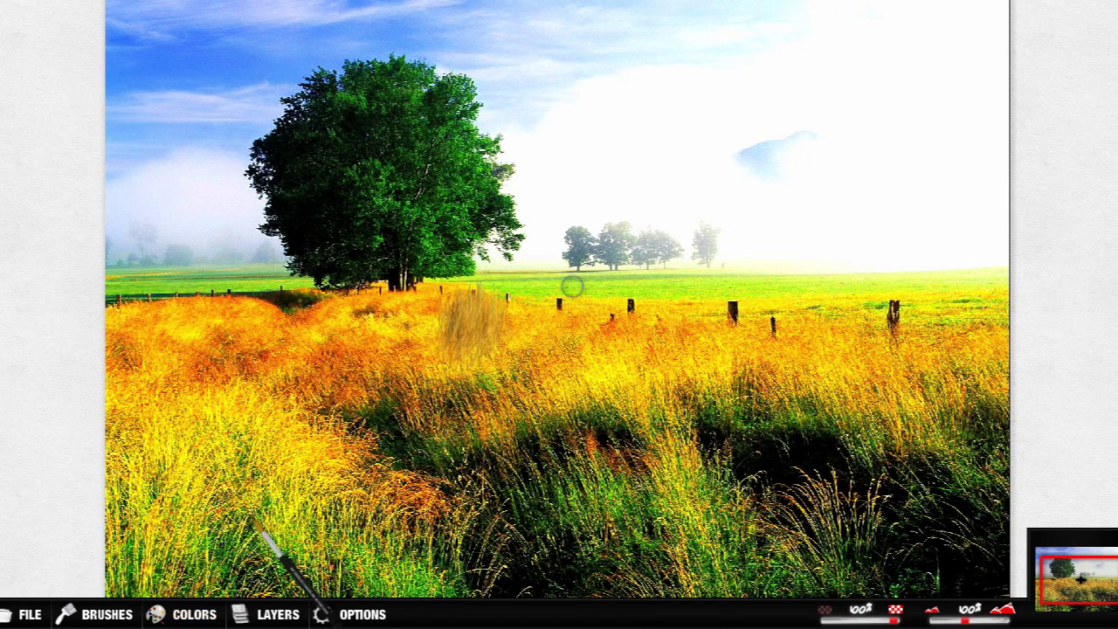
pyautogui.moveTo(527, 346)
pyautogui.mouseDown()
pyautogui.moveTo(531, 320)
pyautogui.moveTo(489, 350)
pyautogui.moveTo(457, 312)
pyautogui.moveTo(457, 345)
pyautogui.mouseUp()
pyautogui.click(118, 614)
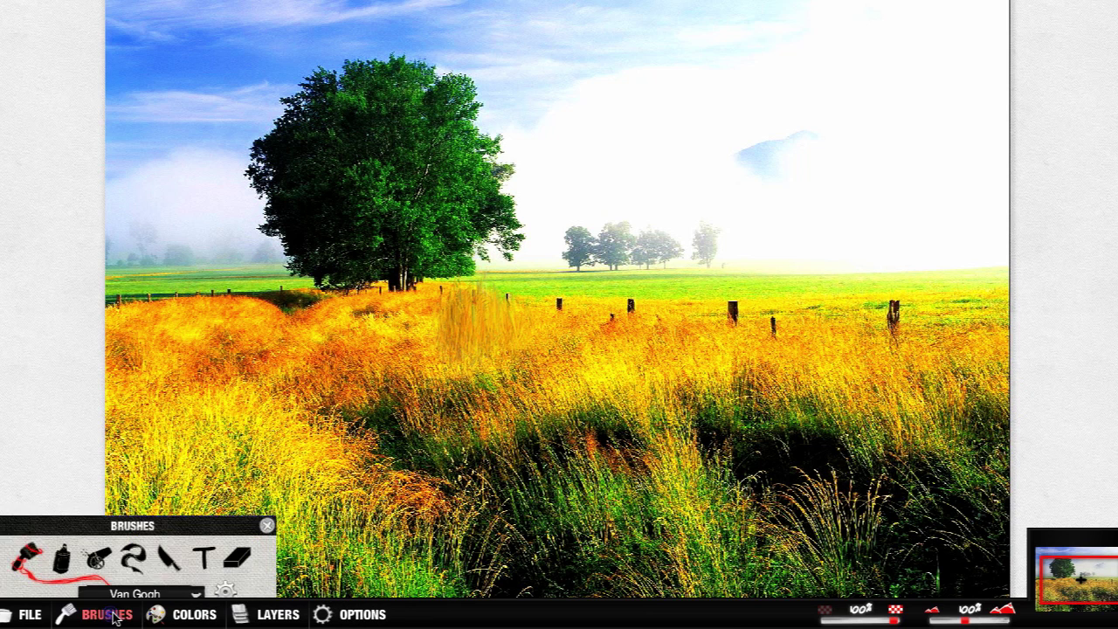
# Step: Adjust the Van Gogh stroke settings and repaint and enlarge the grass patch
pyautogui.click(132, 586)
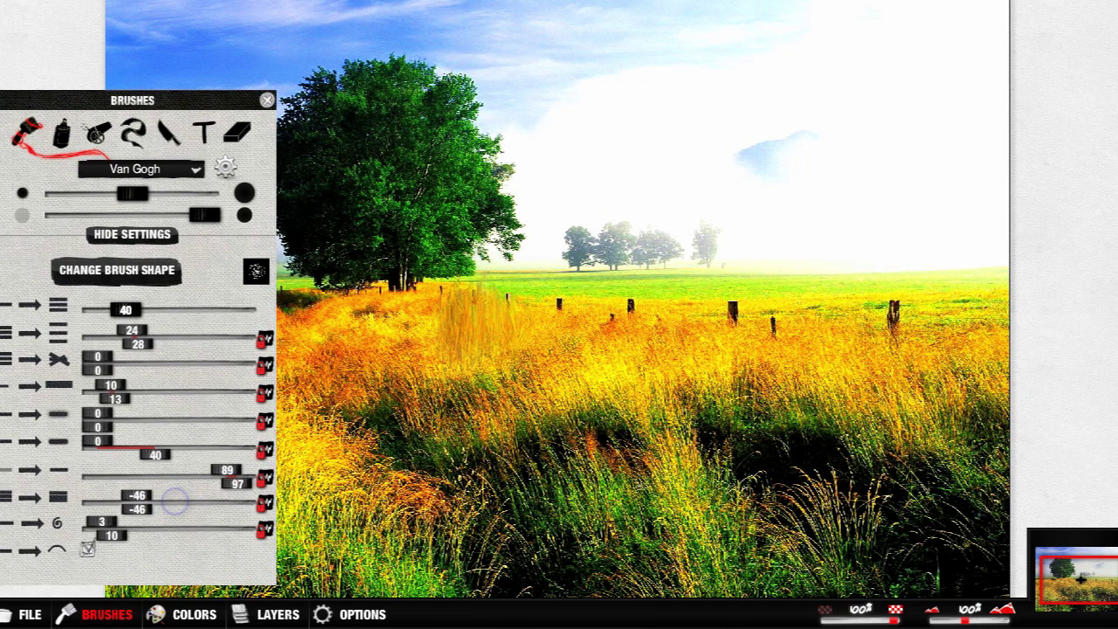
pyautogui.moveTo(499, 324); pyautogui.dragTo(505, 312)
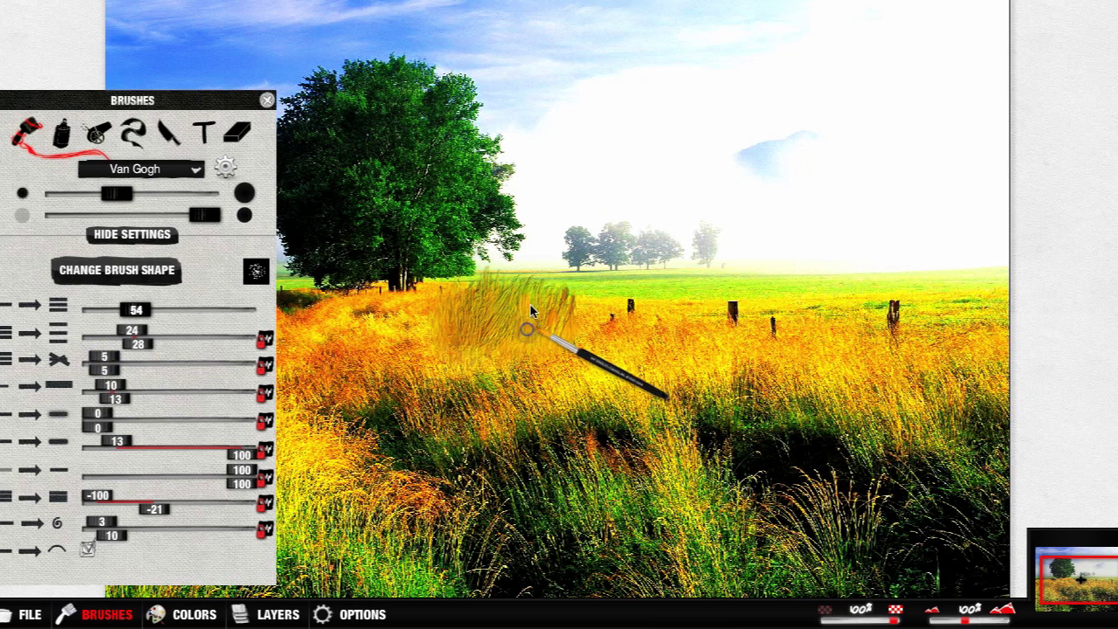
pyautogui.moveTo(552, 316); pyautogui.dragTo(563, 341)
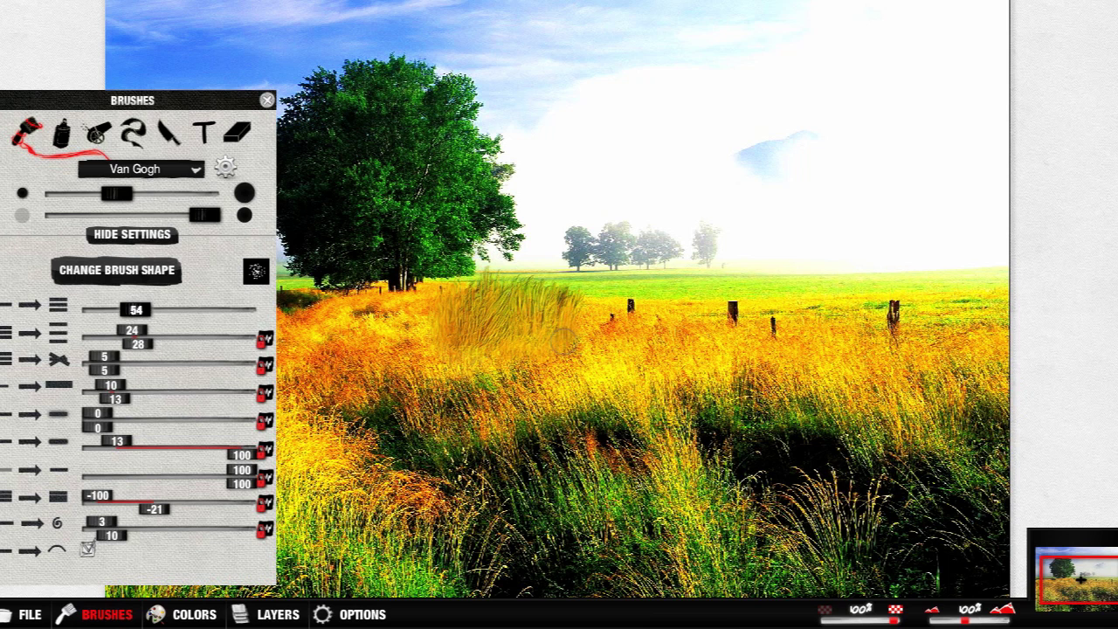
pyautogui.moveTo(463, 348)
pyautogui.mouseDown()
pyautogui.moveTo(498, 300)
pyautogui.moveTo(512, 349)
pyautogui.moveTo(530, 358)
pyautogui.moveTo(585, 336)
pyautogui.mouseUp()
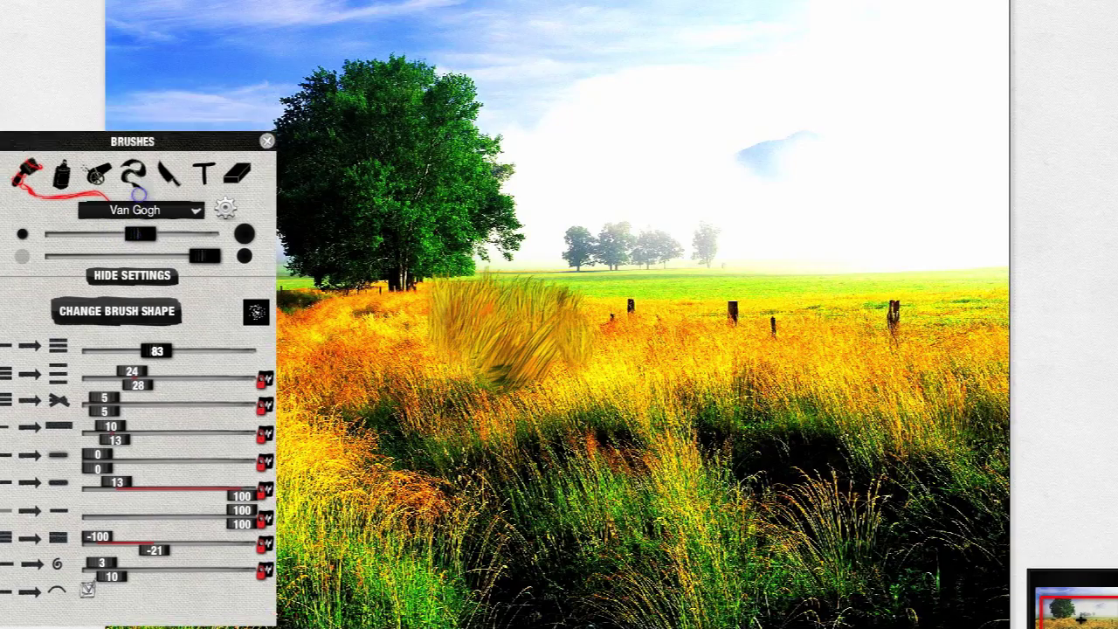
# Step: Shrink the brush and paint grass strokes rightward across the field
pyautogui.moveTo(596, 344); pyautogui.dragTo(631, 319)
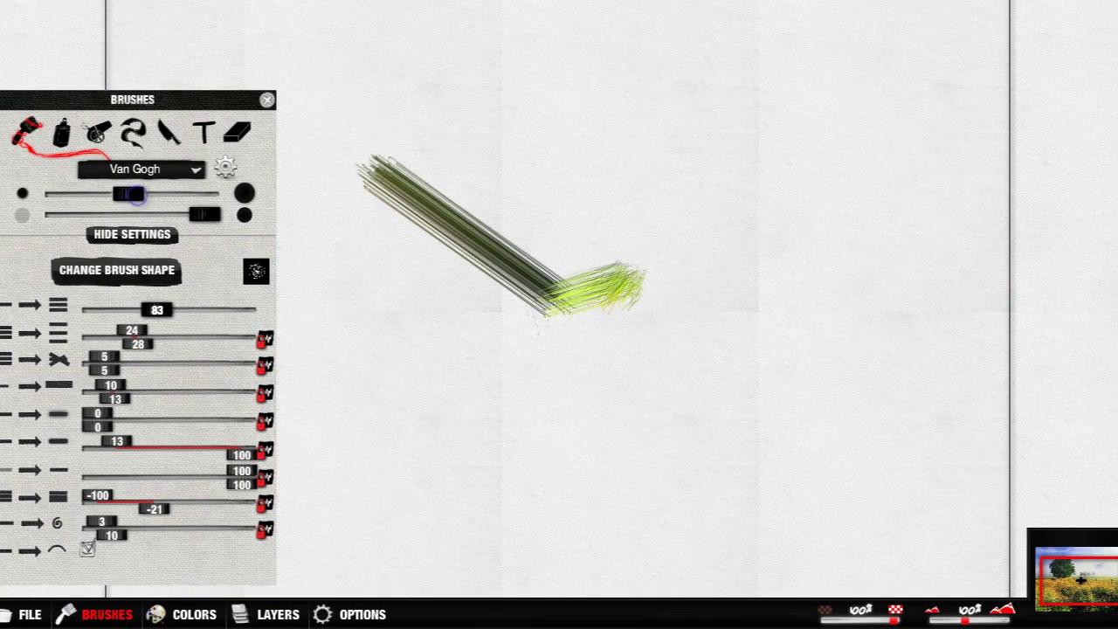
pyautogui.moveTo(594, 288); pyautogui.dragTo(673, 262)
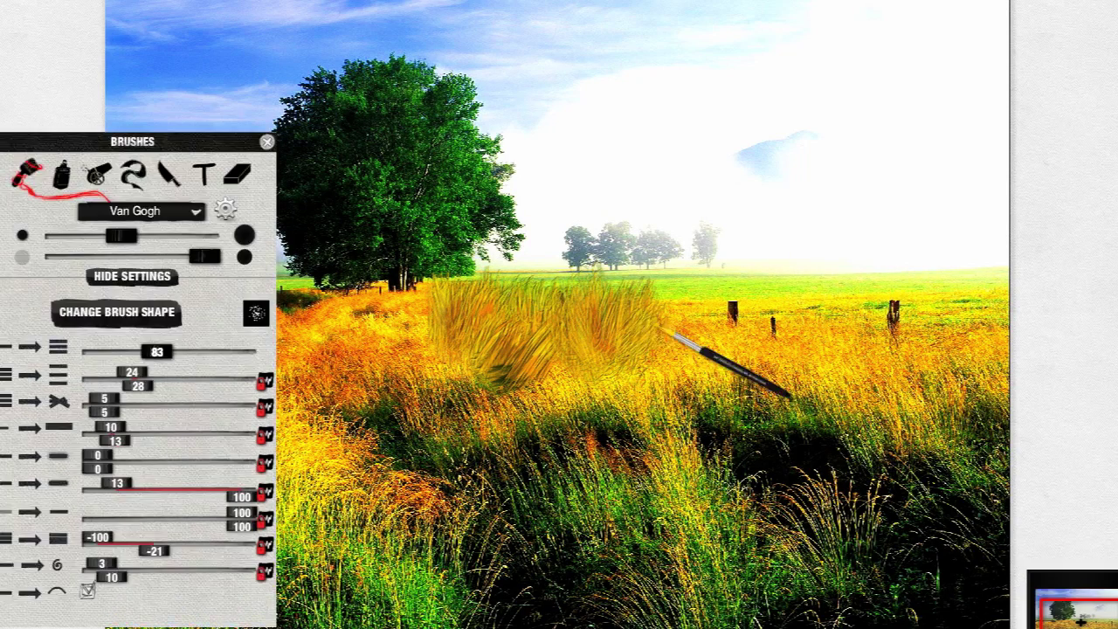
pyautogui.moveTo(662, 330)
pyautogui.mouseDown()
pyautogui.moveTo(679, 349)
pyautogui.moveTo(711, 317)
pyautogui.moveTo(769, 317)
pyautogui.moveTo(779, 344)
pyautogui.moveTo(831, 362)
pyautogui.moveTo(912, 329)
pyautogui.moveTo(884, 326)
pyautogui.moveTo(948, 312)
pyautogui.moveTo(1009, 317)
pyautogui.mouseUp()
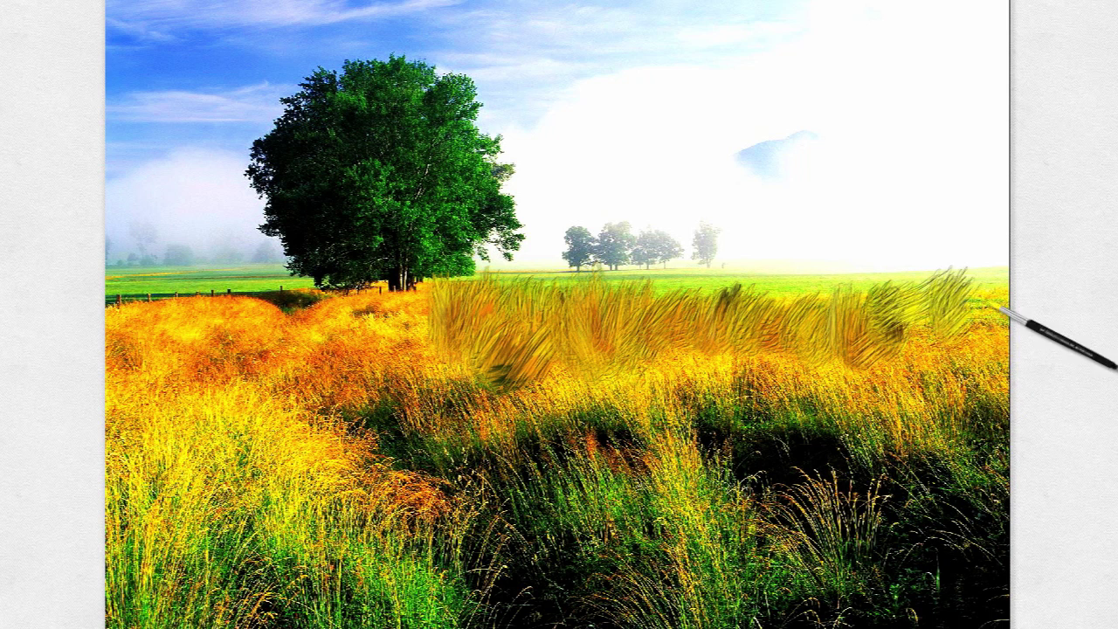
# Step: Paint streaky strokes over the right-side and lower-right grass, including the dark foreground
pyautogui.moveTo(1003, 373)
pyautogui.mouseDown()
pyautogui.moveTo(1011, 380)
pyautogui.moveTo(933, 339)
pyautogui.moveTo(821, 437)
pyautogui.moveTo(874, 400)
pyautogui.moveTo(955, 399)
pyautogui.moveTo(994, 427)
pyautogui.moveTo(1009, 387)
pyautogui.moveTo(977, 449)
pyautogui.moveTo(994, 512)
pyautogui.moveTo(956, 454)
pyautogui.moveTo(908, 429)
pyautogui.moveTo(880, 455)
pyautogui.moveTo(811, 429)
pyautogui.moveTo(769, 367)
pyautogui.moveTo(729, 392)
pyautogui.moveTo(681, 395)
pyautogui.moveTo(719, 382)
pyautogui.moveTo(754, 449)
pyautogui.moveTo(780, 446)
pyautogui.mouseUp()
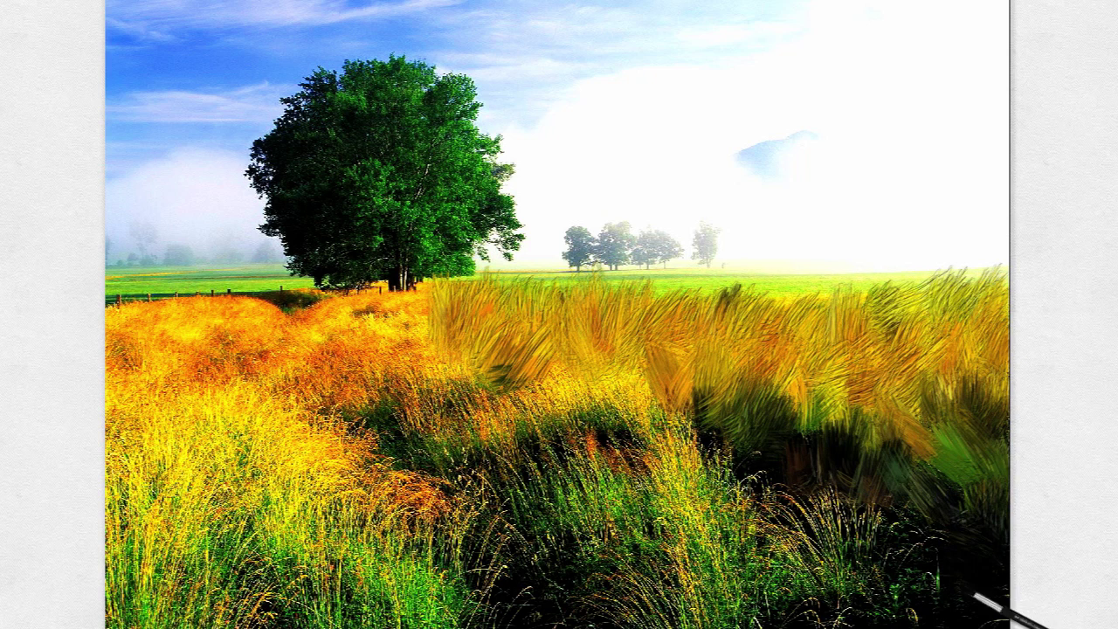
pyautogui.press('Down')
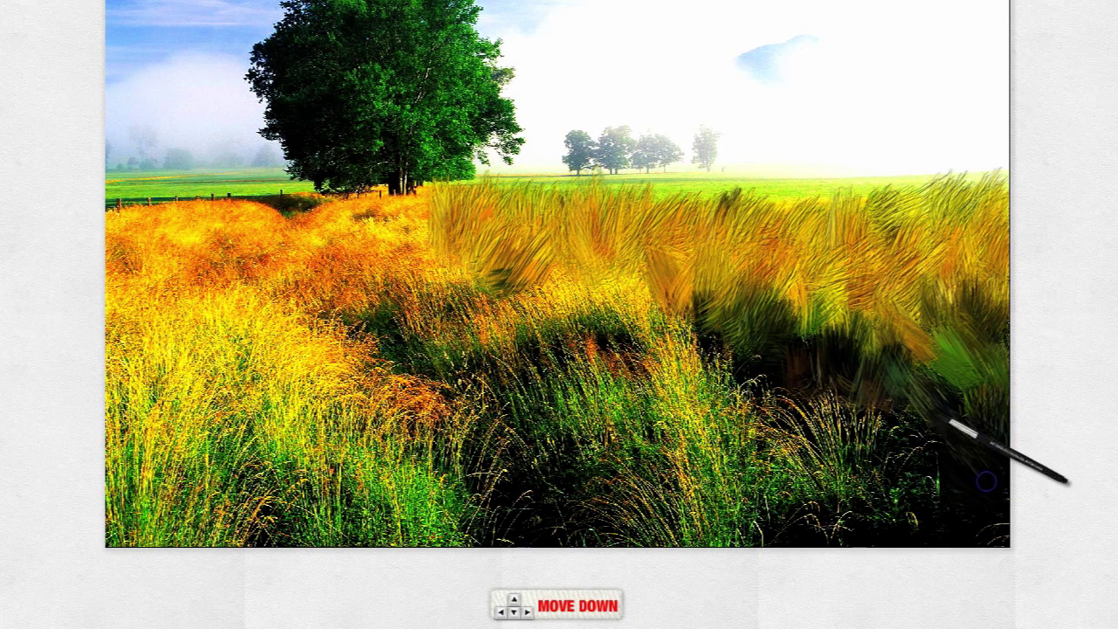
pyautogui.moveTo(874, 425)
pyautogui.mouseDown()
pyautogui.moveTo(994, 539)
pyautogui.moveTo(824, 444)
pyautogui.moveTo(862, 491)
pyautogui.moveTo(870, 543)
pyautogui.moveTo(778, 412)
pyautogui.moveTo(814, 494)
pyautogui.mouseUp()
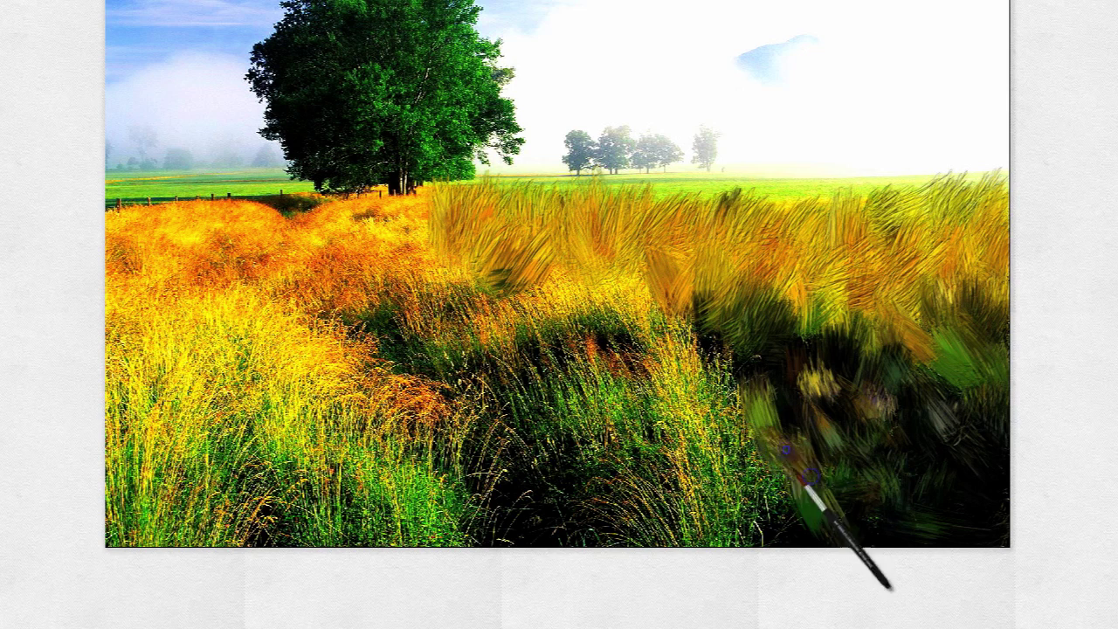
pyautogui.press('Up')
pyautogui.press('Left')
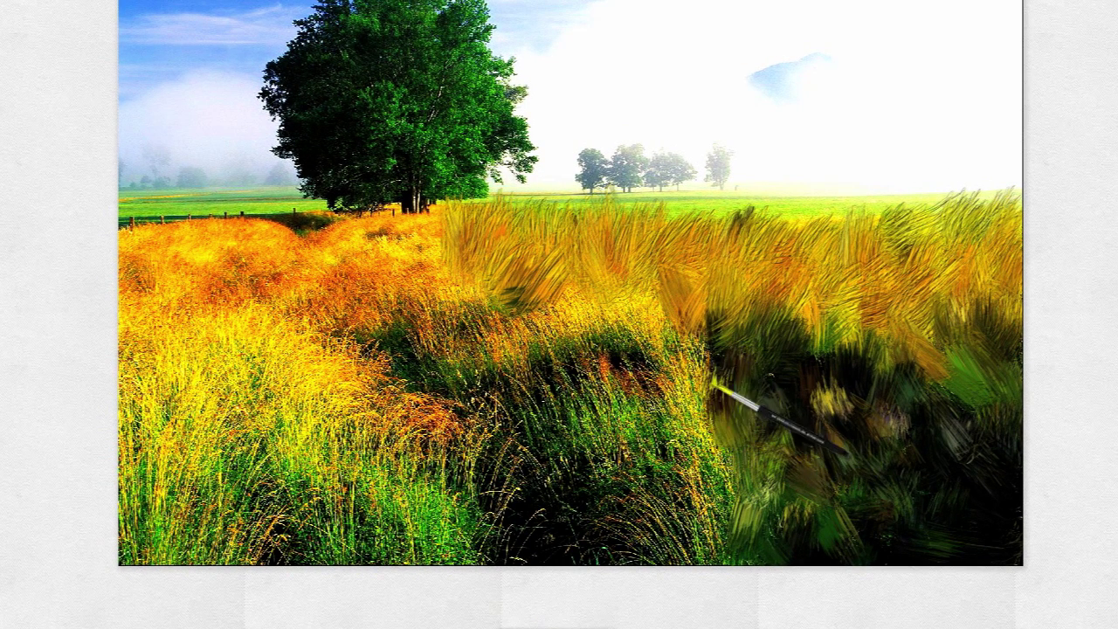
pyautogui.moveTo(647, 333)
pyautogui.mouseDown()
pyautogui.moveTo(612, 320)
pyautogui.moveTo(562, 324)
pyautogui.moveTo(619, 324)
pyautogui.moveTo(691, 369)
pyautogui.moveTo(699, 457)
pyautogui.moveTo(699, 429)
pyautogui.moveTo(746, 536)
pyautogui.moveTo(704, 517)
pyautogui.moveTo(683, 460)
pyautogui.moveTo(594, 354)
pyautogui.moveTo(577, 364)
pyautogui.moveTo(594, 375)
pyautogui.moveTo(594, 412)
pyautogui.moveTo(644, 437)
pyautogui.moveTo(677, 542)
pyautogui.moveTo(599, 554)
pyautogui.moveTo(654, 569)
pyautogui.moveTo(592, 504)
pyautogui.moveTo(610, 465)
pyautogui.moveTo(574, 561)
pyautogui.moveTo(569, 462)
pyautogui.moveTo(589, 419)
pyautogui.moveTo(547, 383)
pyautogui.moveTo(559, 337)
pyautogui.moveTo(494, 312)
pyautogui.moveTo(449, 280)
pyautogui.moveTo(452, 259)
pyautogui.moveTo(425, 236)
pyautogui.moveTo(429, 265)
pyautogui.moveTo(387, 219)
pyautogui.moveTo(411, 315)
pyautogui.moveTo(450, 367)
pyautogui.moveTo(524, 393)
pyautogui.moveTo(572, 524)
pyautogui.moveTo(623, 559)
pyautogui.moveTo(567, 556)
pyautogui.mouseUp()
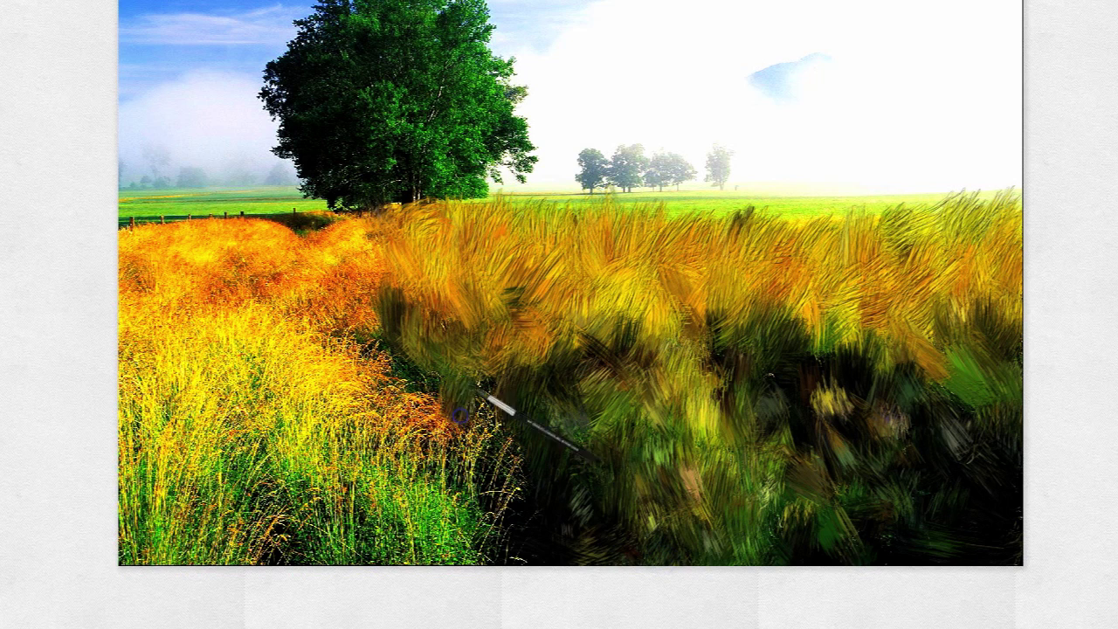
# Step: Paint streaks into the lower grass and the left-side wheat to the edge
pyautogui.moveTo(483, 395)
pyautogui.mouseDown()
pyautogui.moveTo(499, 455)
pyautogui.moveTo(525, 487)
pyautogui.moveTo(531, 541)
pyautogui.moveTo(486, 519)
pyautogui.moveTo(442, 516)
pyautogui.moveTo(439, 397)
pyautogui.mouseUp()
pyautogui.press('Left')
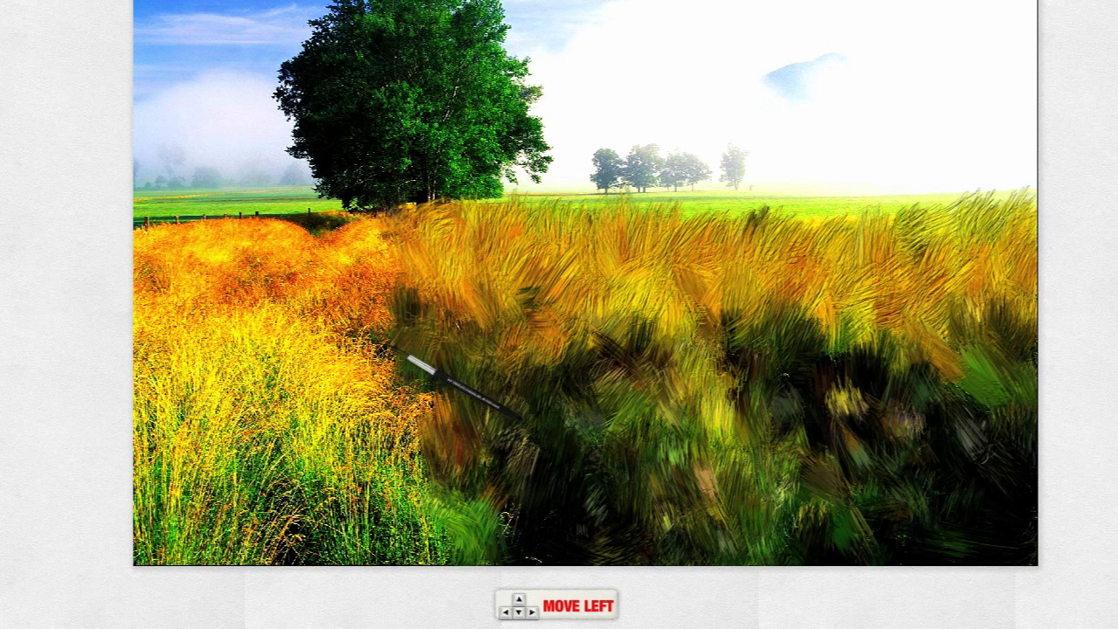
pyautogui.moveTo(379, 281)
pyautogui.mouseDown()
pyautogui.moveTo(332, 259)
pyautogui.moveTo(387, 230)
pyautogui.moveTo(359, 281)
pyautogui.moveTo(379, 375)
pyautogui.moveTo(399, 366)
pyautogui.moveTo(399, 432)
pyautogui.moveTo(407, 394)
pyautogui.moveTo(419, 457)
pyautogui.moveTo(399, 469)
pyautogui.moveTo(429, 492)
pyautogui.moveTo(352, 482)
pyautogui.mouseUp()
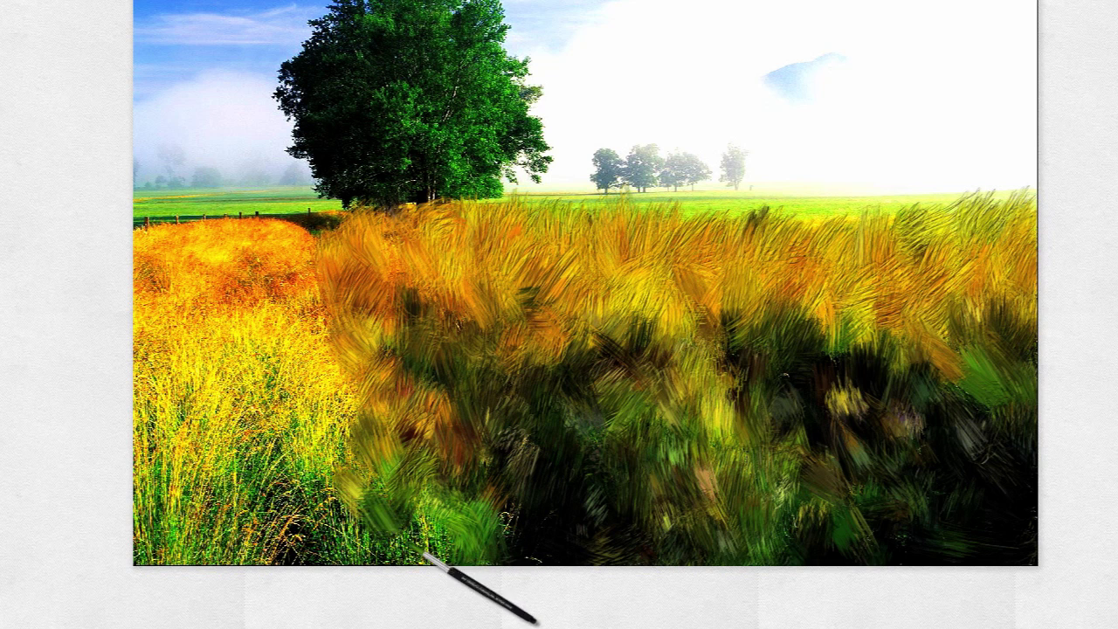
pyautogui.moveTo(387, 553)
pyautogui.mouseDown()
pyautogui.moveTo(350, 532)
pyautogui.moveTo(342, 462)
pyautogui.moveTo(360, 395)
pyautogui.moveTo(306, 315)
pyautogui.moveTo(317, 247)
pyautogui.moveTo(292, 232)
pyautogui.moveTo(162, 230)
pyautogui.moveTo(179, 291)
pyautogui.moveTo(228, 258)
pyautogui.moveTo(254, 287)
pyautogui.moveTo(332, 287)
pyautogui.moveTo(281, 308)
pyautogui.moveTo(300, 358)
pyautogui.moveTo(392, 295)
pyautogui.moveTo(407, 257)
pyautogui.moveTo(397, 337)
pyautogui.moveTo(219, 325)
pyautogui.moveTo(174, 362)
pyautogui.moveTo(249, 357)
pyautogui.moveTo(275, 317)
pyautogui.moveTo(305, 385)
pyautogui.moveTo(319, 357)
pyautogui.moveTo(327, 407)
pyautogui.moveTo(259, 378)
pyautogui.mouseUp()
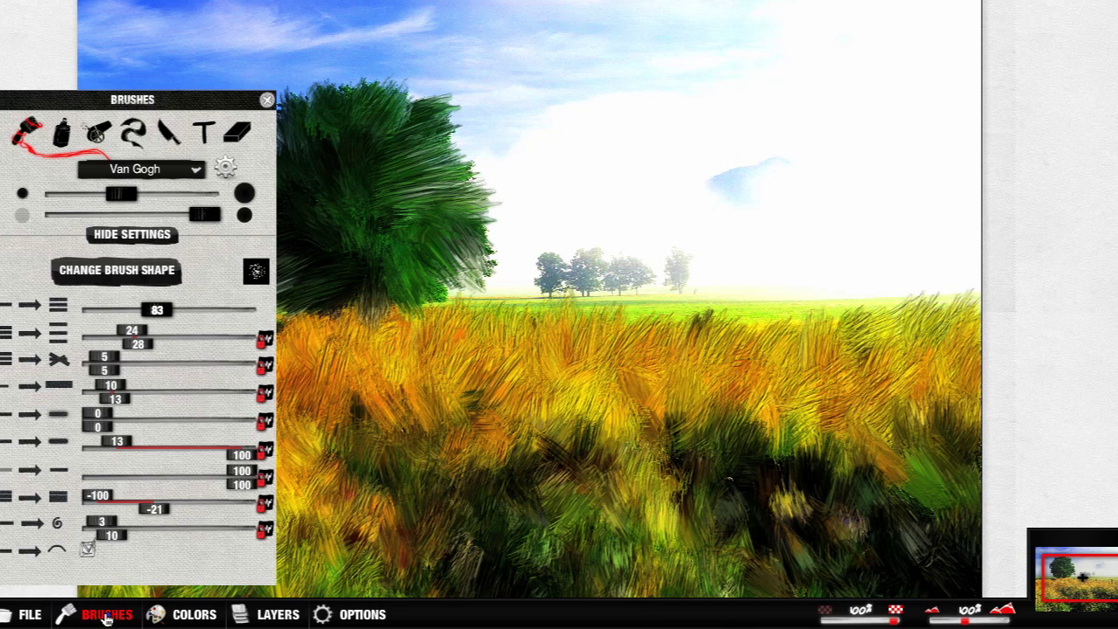
# Step: Add a new transparent layer from the Layers list
pyautogui.click(122, 616)
pyautogui.click(284, 614)
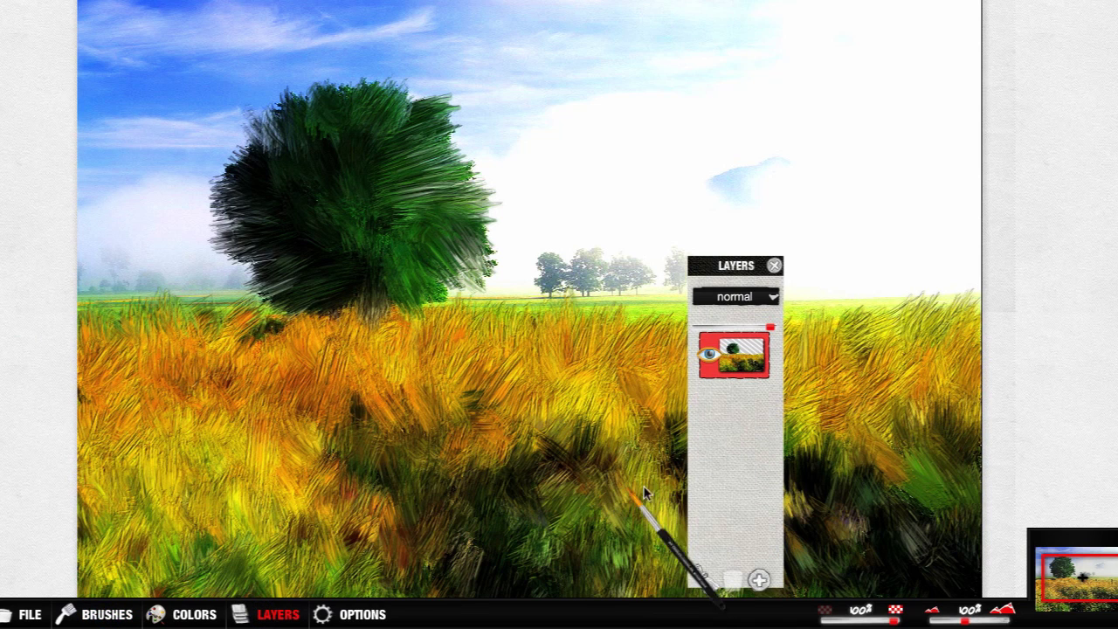
pyautogui.click(760, 579)
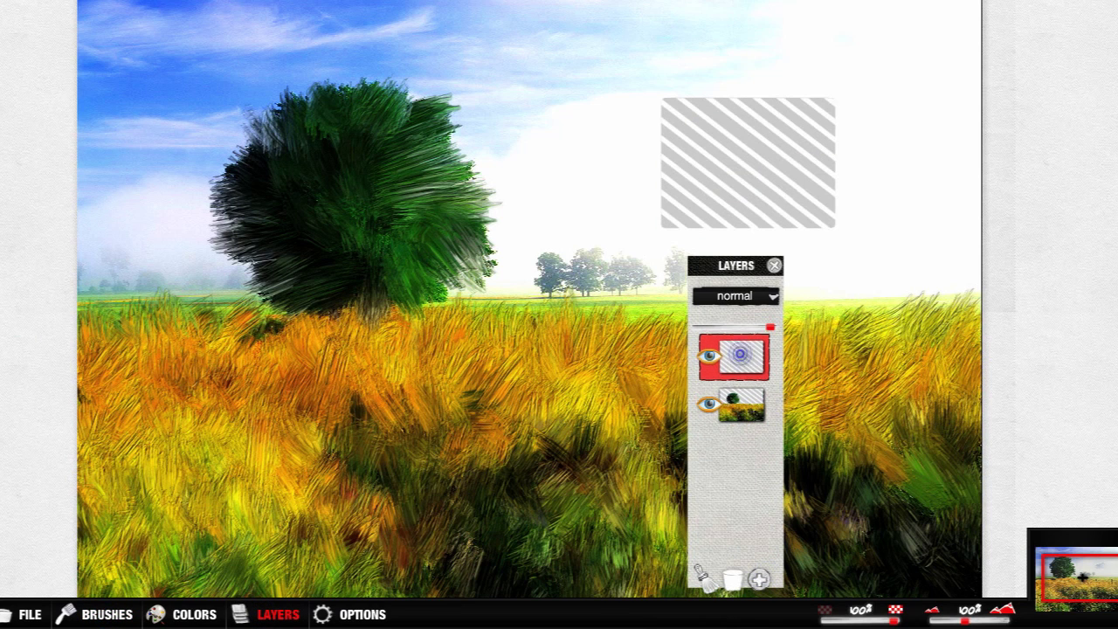
# Step: Smear the distant row of trees into soft strokes, then hide the panels
pyautogui.click(107, 614)
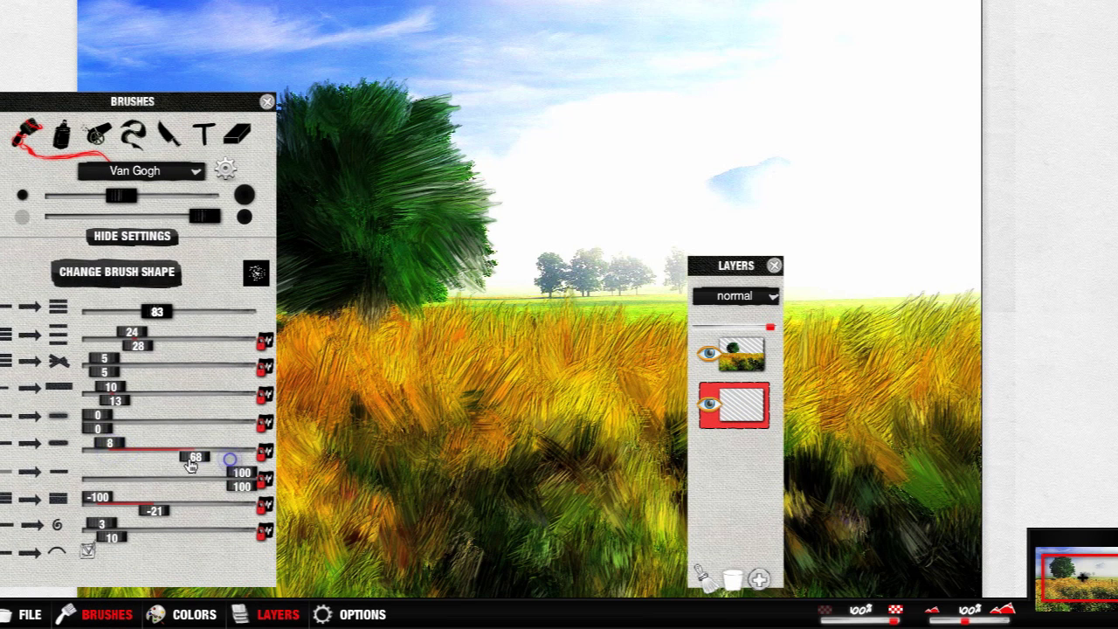
pyautogui.moveTo(535, 291)
pyautogui.mouseDown()
pyautogui.moveTo(600, 295)
pyautogui.moveTo(527, 305)
pyautogui.moveTo(637, 287)
pyautogui.moveTo(599, 312)
pyautogui.moveTo(499, 306)
pyautogui.moveTo(535, 250)
pyautogui.moveTo(608, 263)
pyautogui.mouseUp()
pyautogui.click(774, 265)
pyautogui.press('Tab')
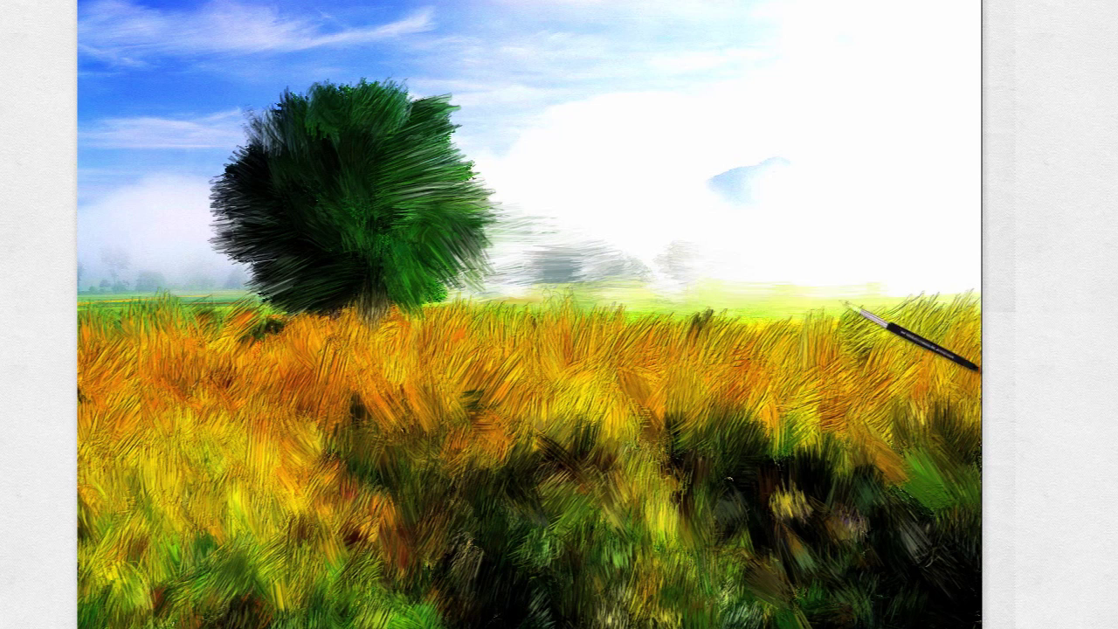
# Step: Smear white haze along the right horizon, blurring the mountain and the tree's edge
pyautogui.moveTo(889, 283)
pyautogui.mouseDown()
pyautogui.moveTo(731, 275)
pyautogui.moveTo(789, 253)
pyautogui.mouseUp()
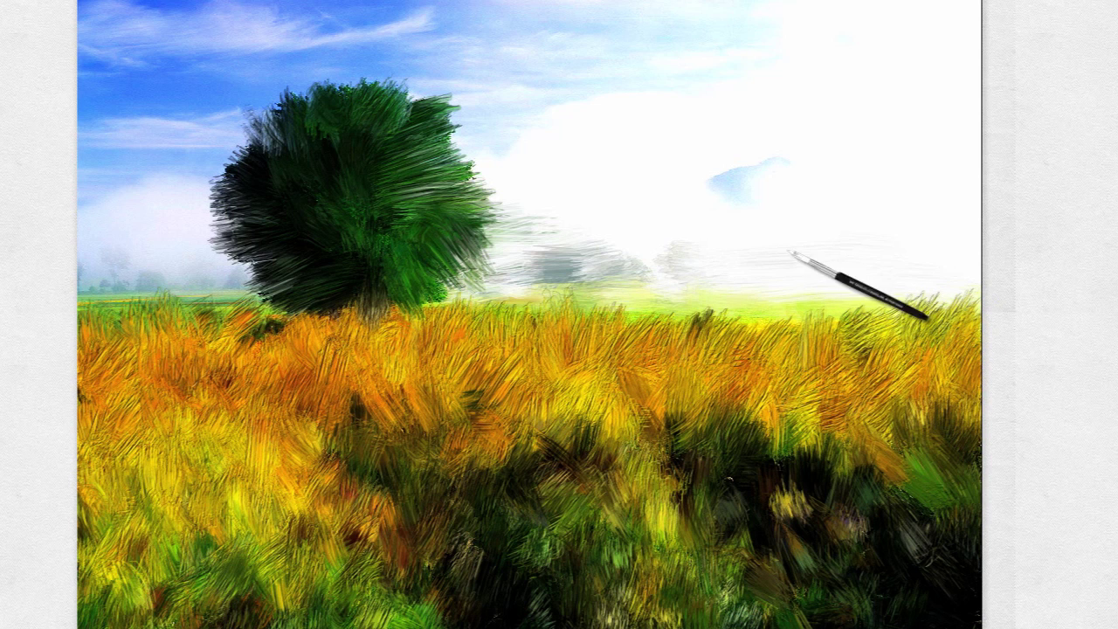
pyautogui.moveTo(742, 187)
pyautogui.mouseDown()
pyautogui.moveTo(792, 159)
pyautogui.moveTo(747, 112)
pyautogui.mouseUp()
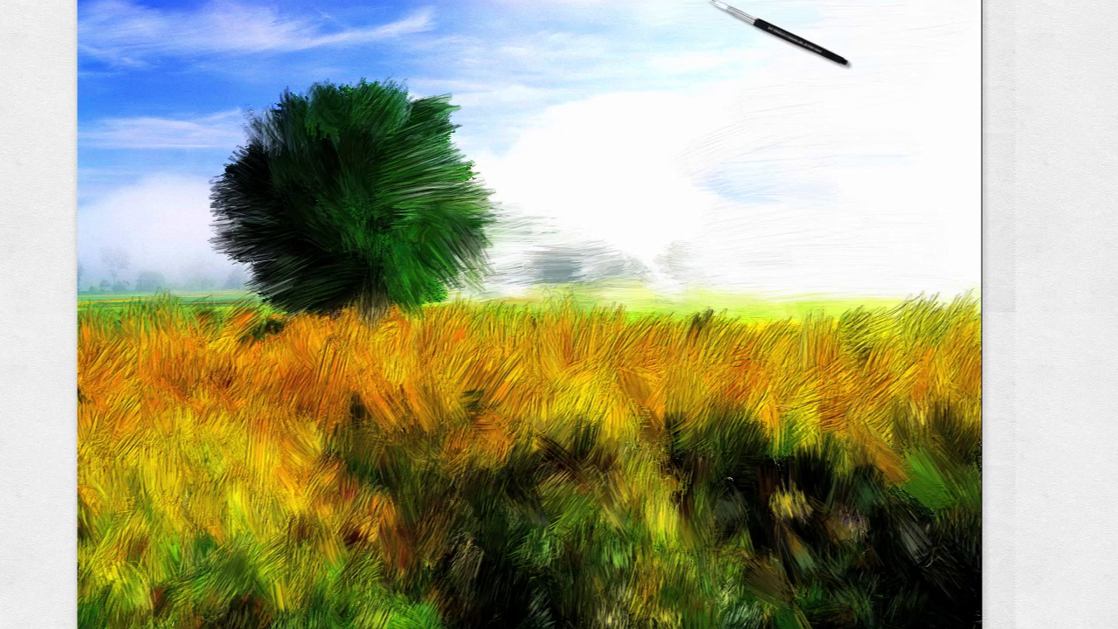
pyautogui.moveTo(550, 108)
pyautogui.mouseDown()
pyautogui.moveTo(569, 137)
pyautogui.moveTo(555, 127)
pyautogui.mouseUp()
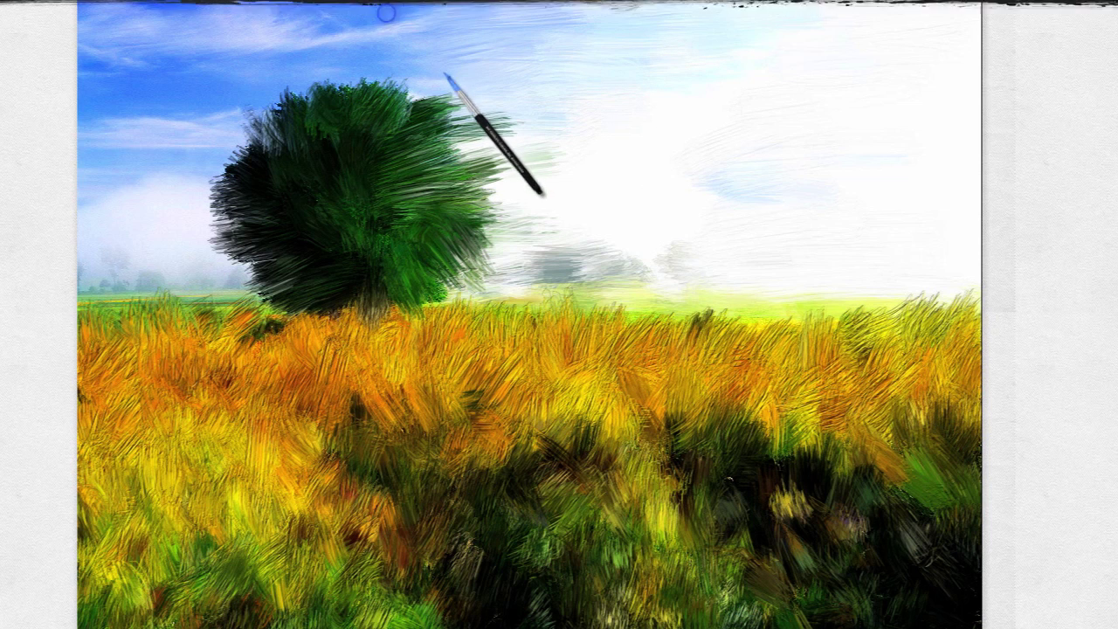
pyautogui.press('Down')
pyautogui.press('Up')
pyautogui.press('Up')
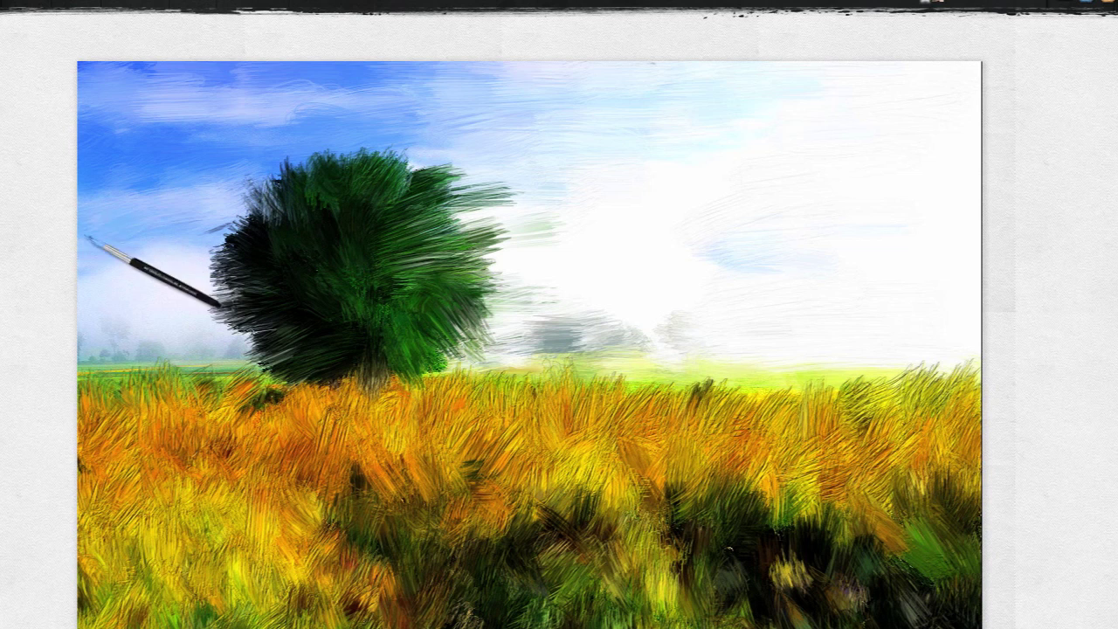
# Step: Repaint the left sky bluish-white and reduce the distant trees to a grey smudge
pyautogui.moveTo(216, 247)
pyautogui.mouseDown()
pyautogui.moveTo(117, 274)
pyautogui.moveTo(170, 294)
pyautogui.moveTo(145, 347)
pyautogui.moveTo(160, 384)
pyautogui.mouseUp()
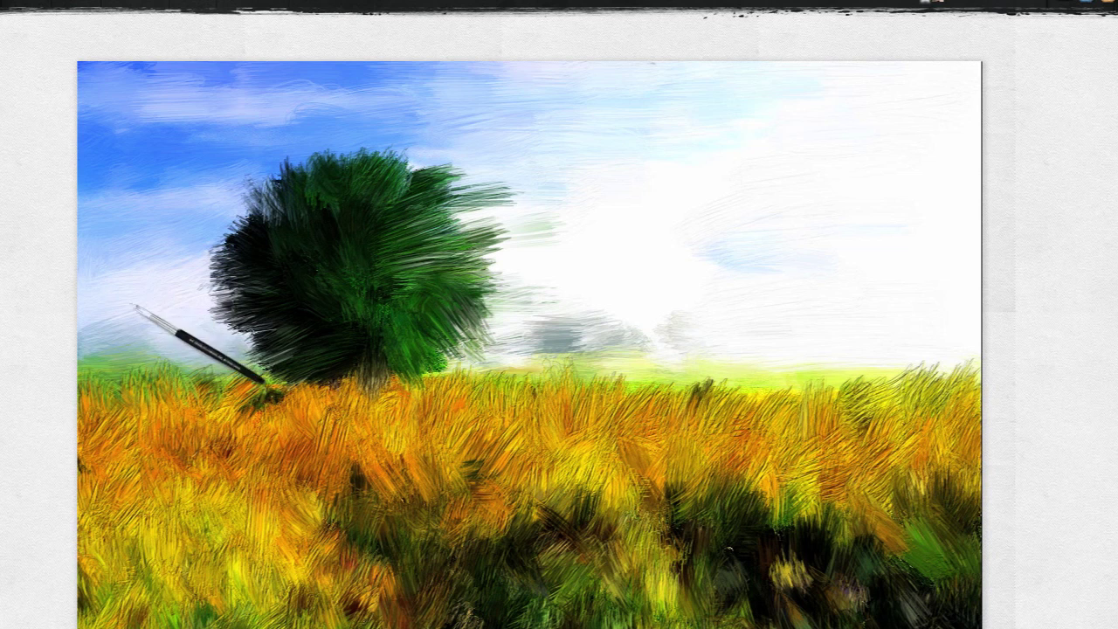
pyautogui.moveTo(177, 309)
pyautogui.mouseDown()
pyautogui.moveTo(162, 344)
pyautogui.moveTo(200, 387)
pyautogui.mouseUp()
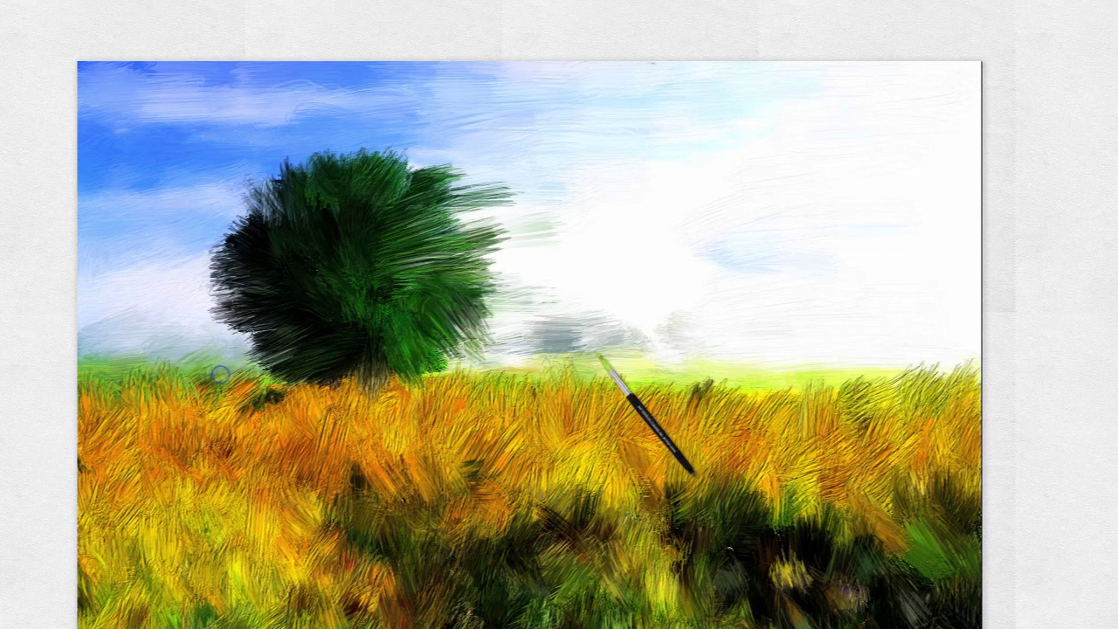
pyautogui.moveTo(542, 294)
pyautogui.mouseDown()
pyautogui.moveTo(531, 227)
pyautogui.moveTo(506, 232)
pyautogui.moveTo(473, 193)
pyautogui.moveTo(516, 165)
pyautogui.moveTo(497, 105)
pyautogui.moveTo(574, 110)
pyautogui.moveTo(565, 194)
pyautogui.moveTo(585, 170)
pyautogui.moveTo(574, 157)
pyautogui.moveTo(511, 187)
pyautogui.moveTo(533, 116)
pyautogui.moveTo(574, 99)
pyautogui.moveTo(689, 93)
pyautogui.mouseUp()
pyautogui.moveTo(568, 311)
pyautogui.mouseDown()
pyautogui.moveTo(557, 349)
pyautogui.moveTo(616, 342)
pyautogui.mouseUp()
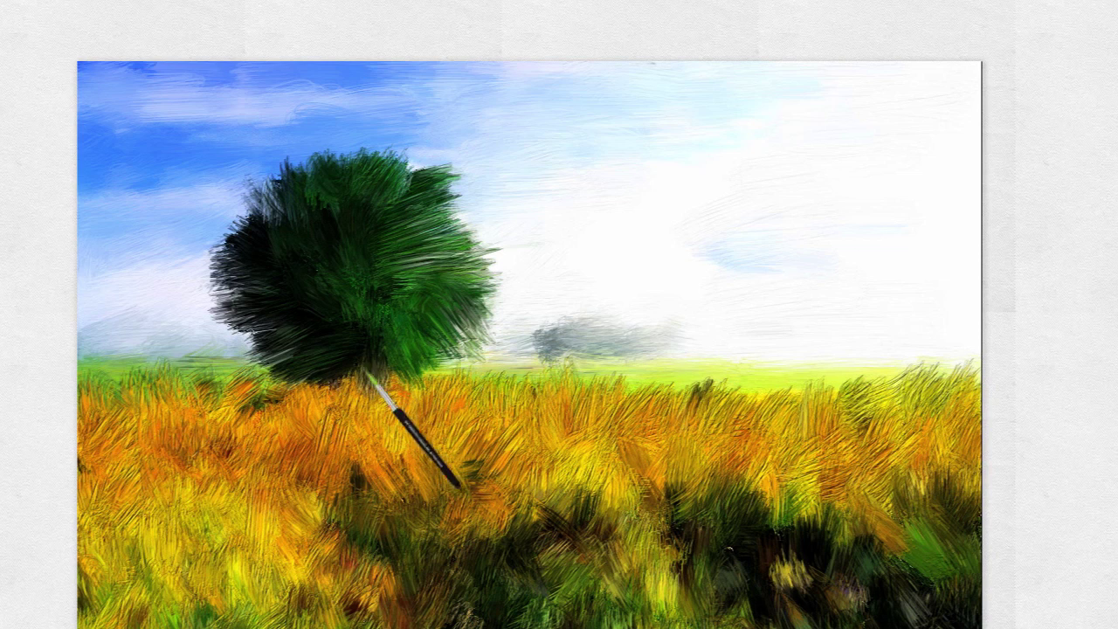
pyautogui.press('Down')
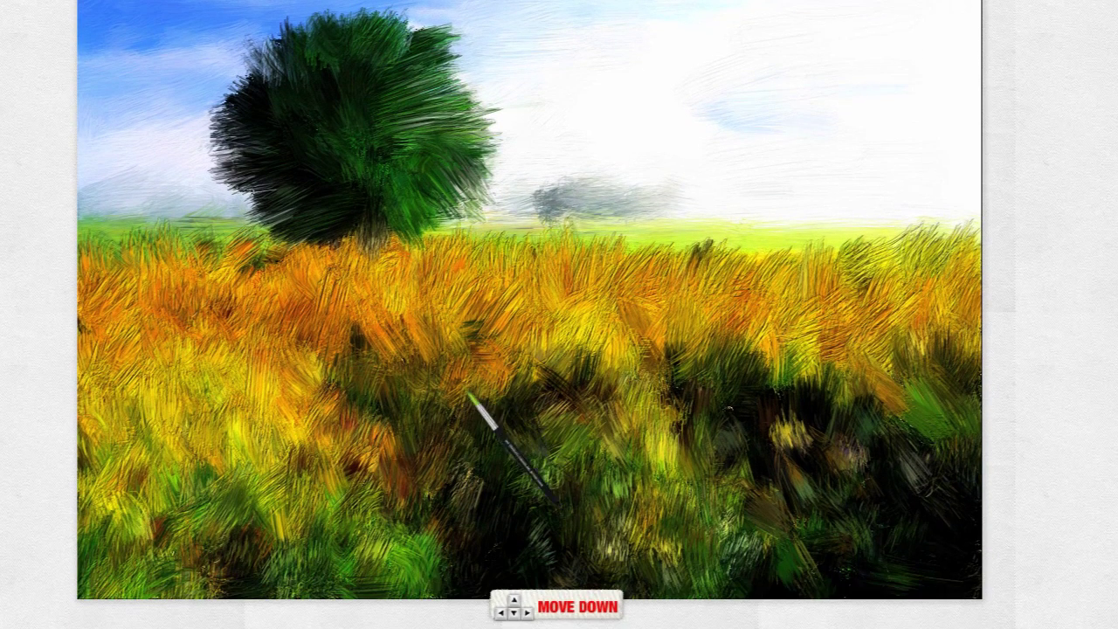
# Step: Return the view to 100% zoom and bring up the Save Project, JPEG and PNG export choices
pyautogui.press('Up')
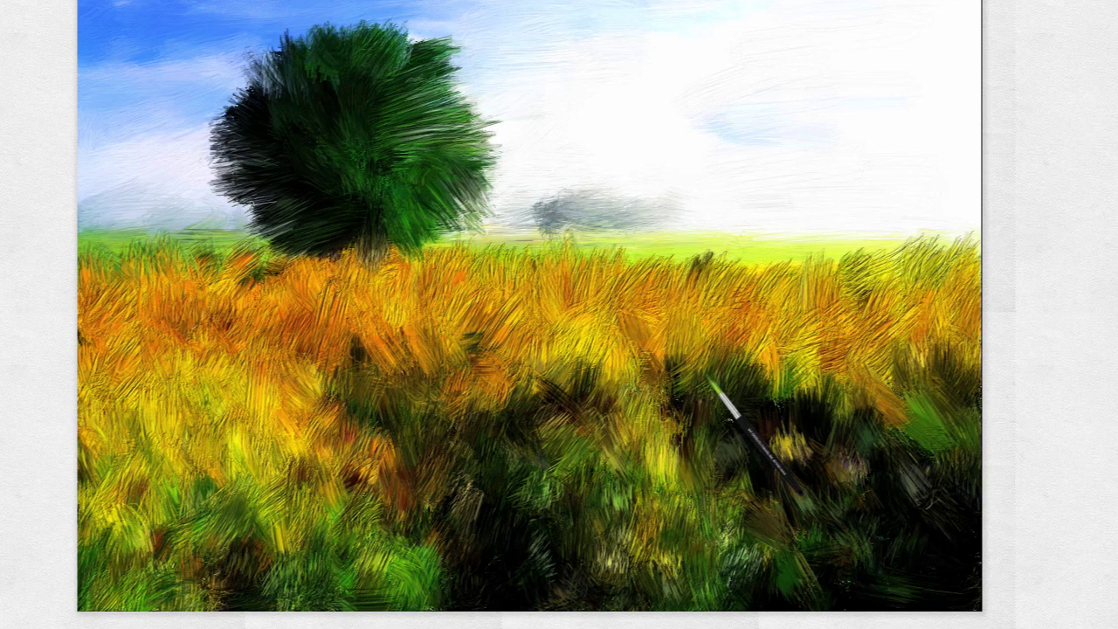
pyautogui.press('Up')
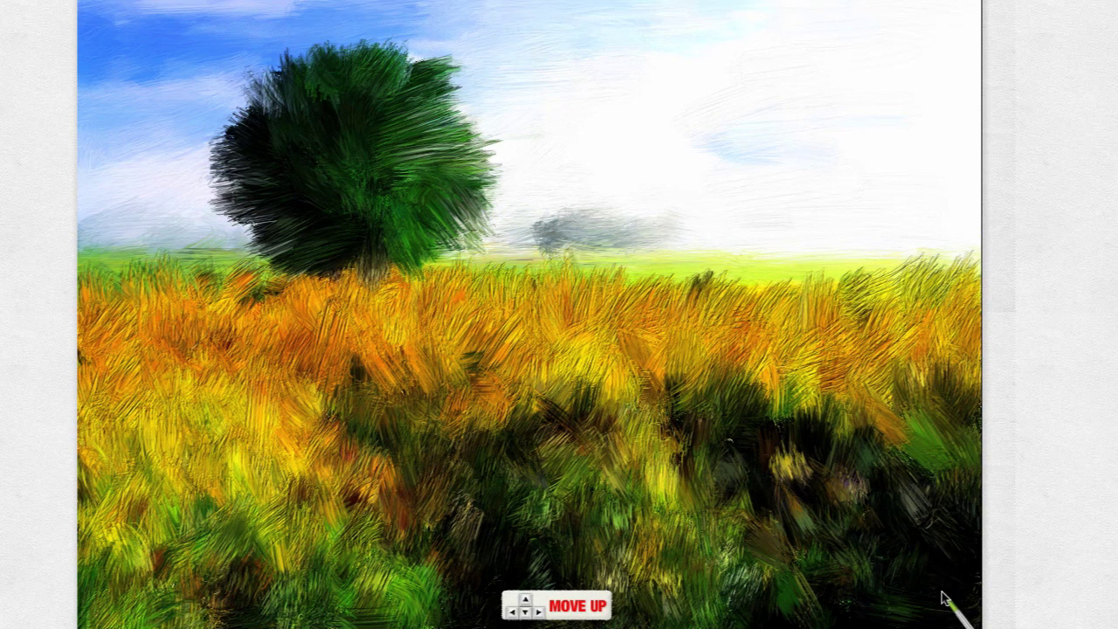
pyautogui.click(965, 620)
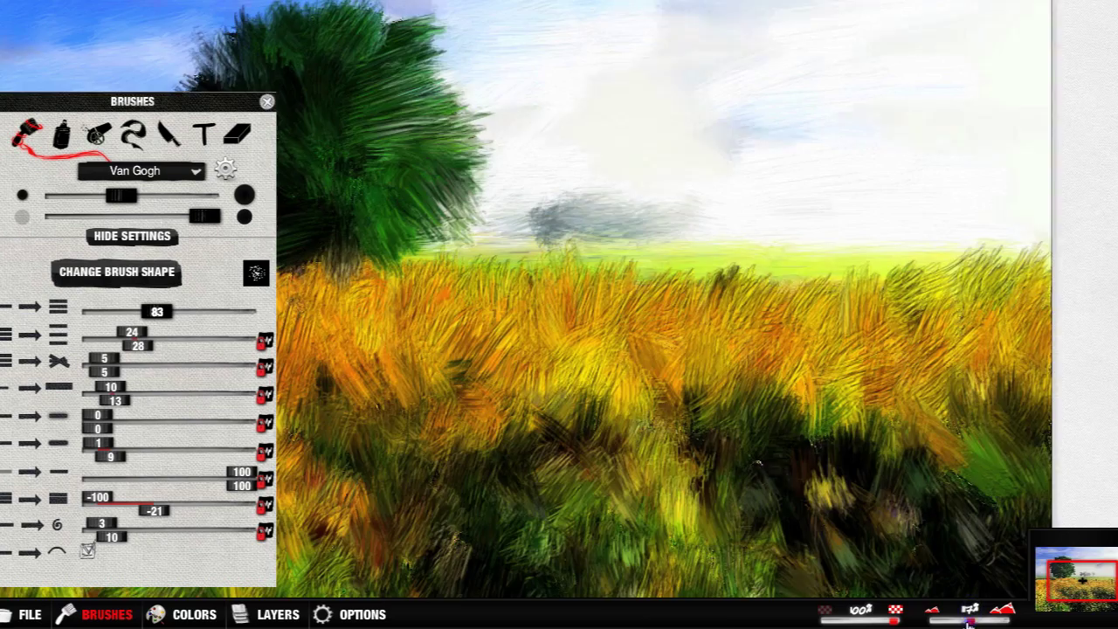
pyautogui.moveTo(969, 622); pyautogui.dragTo(952, 622)
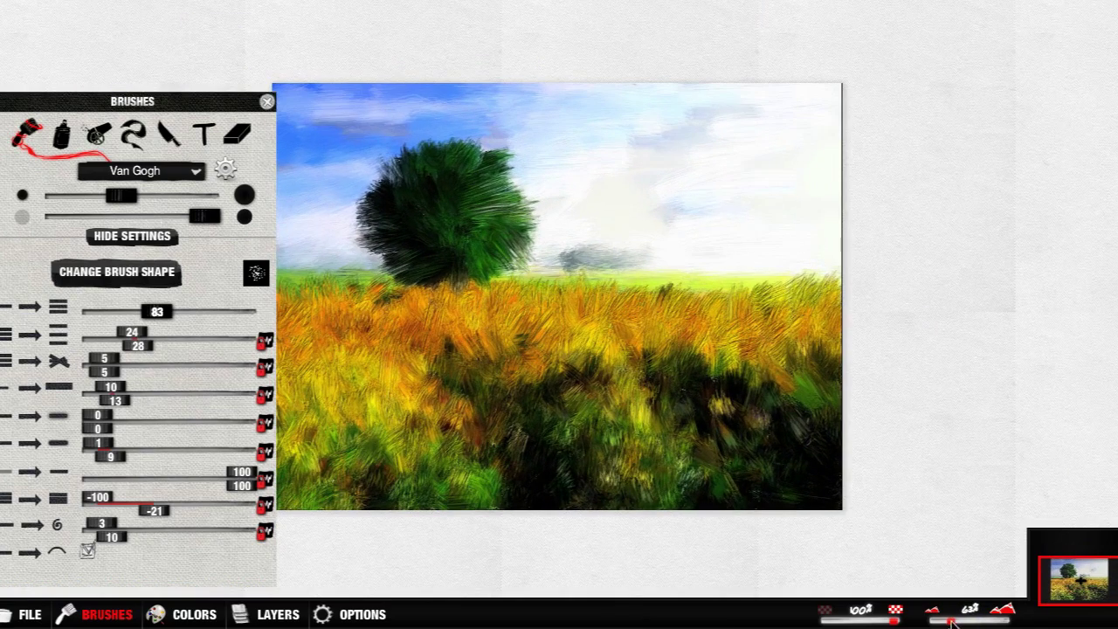
pyautogui.click(952, 622)
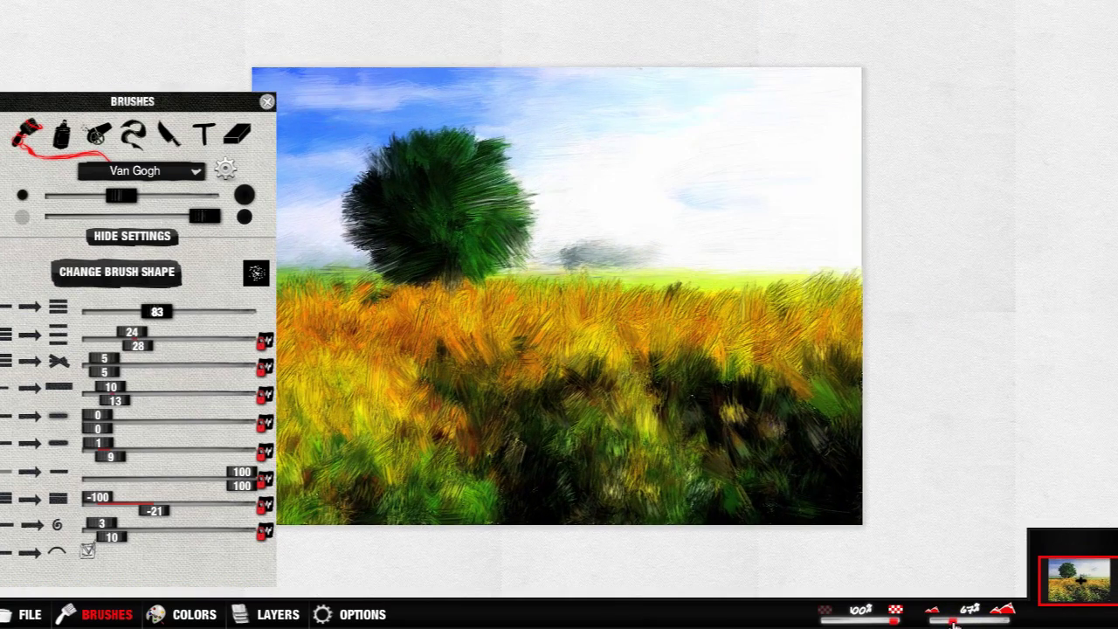
pyautogui.moveTo(954, 622); pyautogui.dragTo(961, 620)
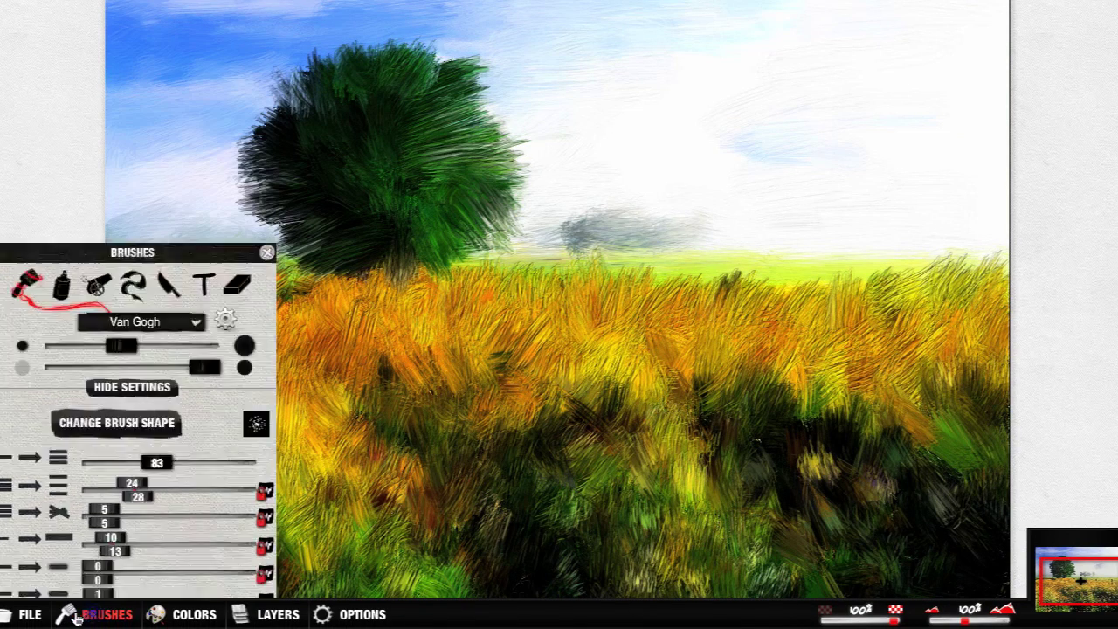
pyautogui.click(30, 614)
pyautogui.click(79, 483)
pyautogui.moveTo(602, 255)
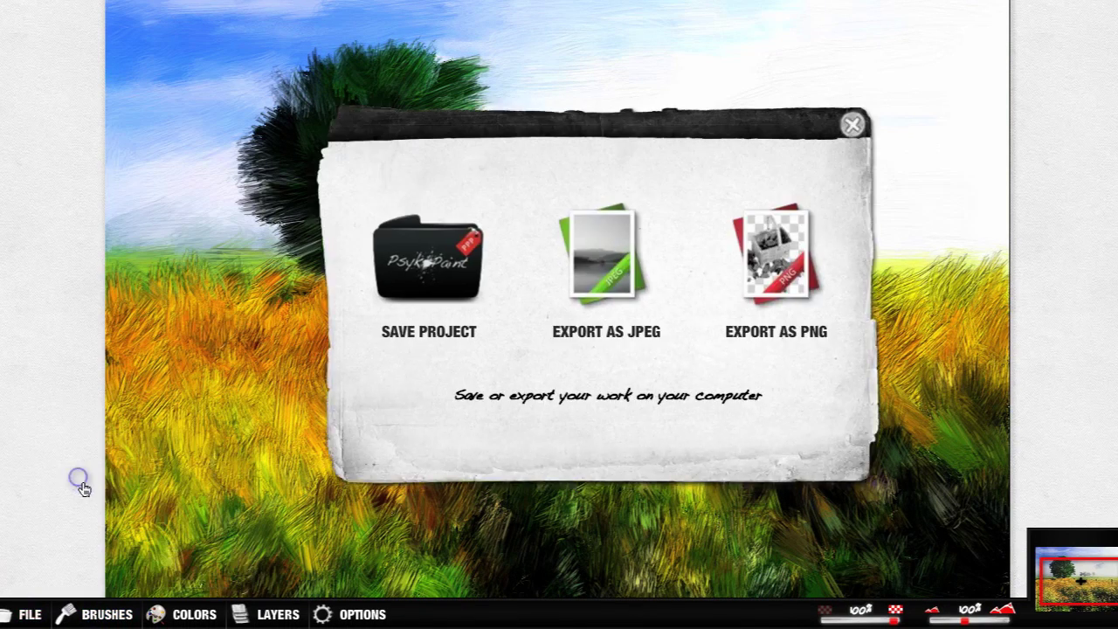